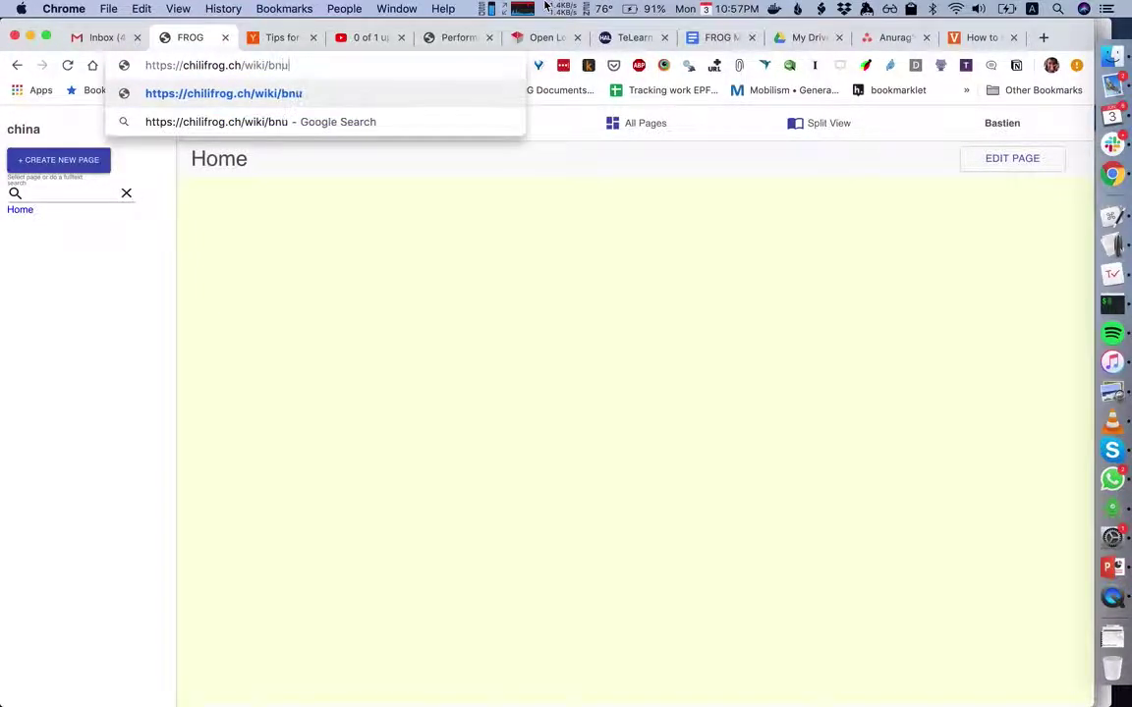
Load the new 'bnu_workshop' wiki by entering its name in the URL.
type("kshop")
key("Return")
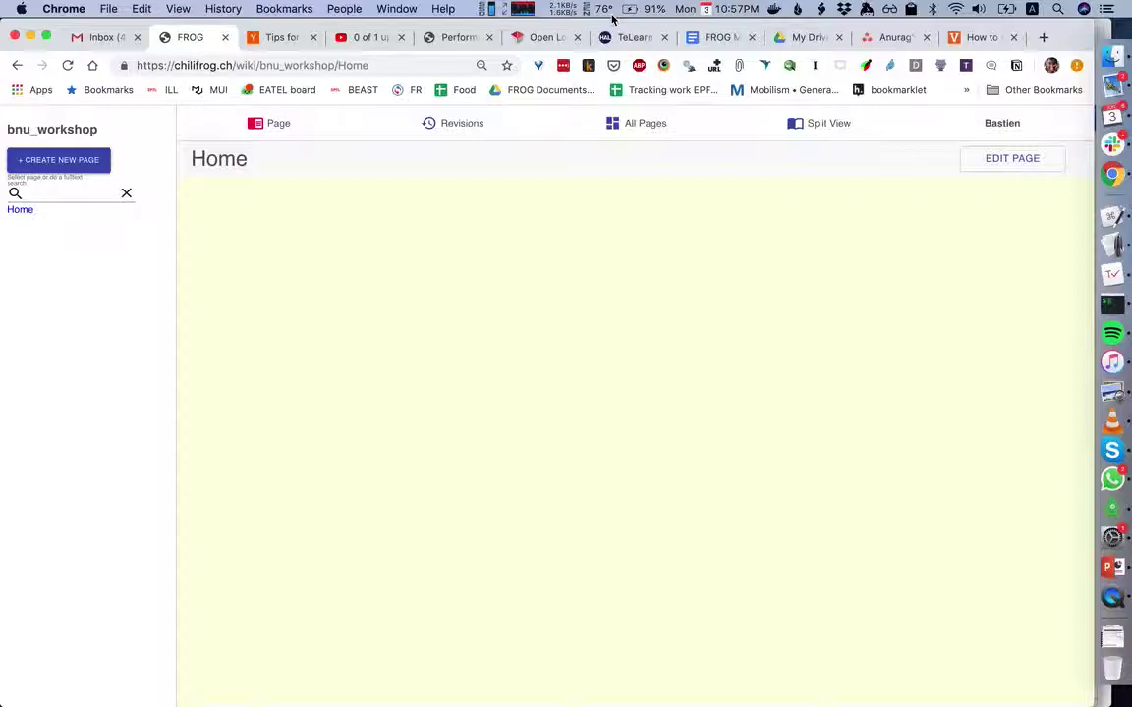
Open the bnu_workshop Home page in a second, right-hand window logged in with ?login=student.
key("super+l")
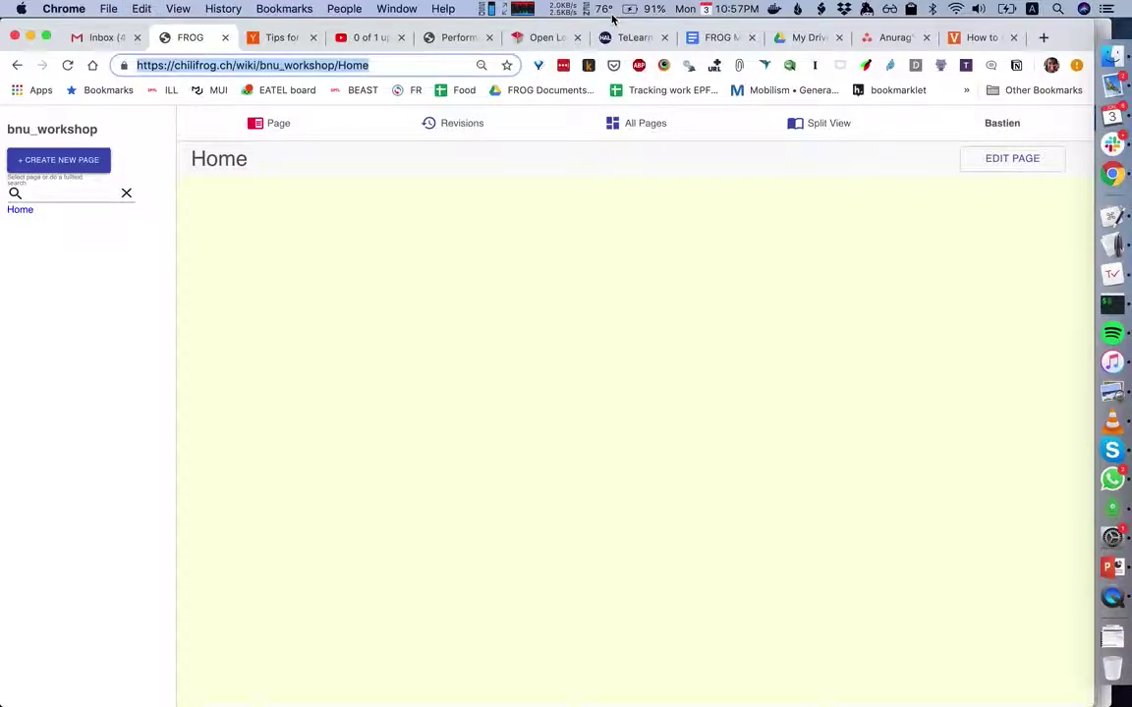
key("super+c")
key("super+alt+Left")
key("super+n")
key("super+alt+Right")
key("super+v")
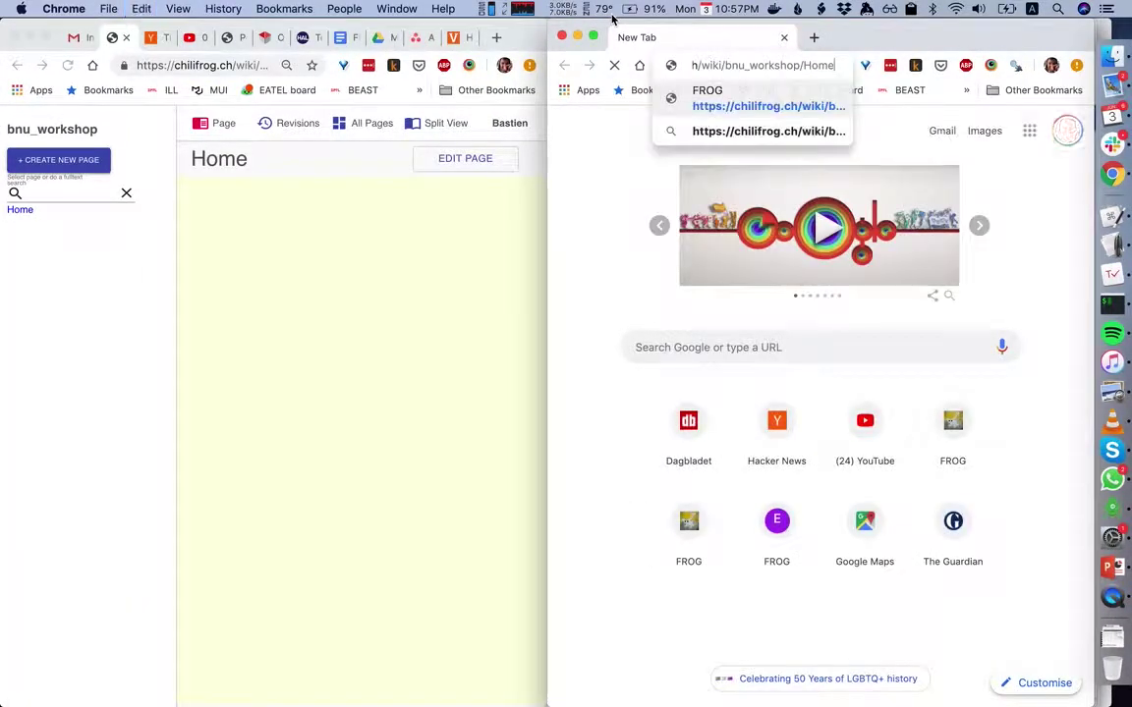
type("?login=")
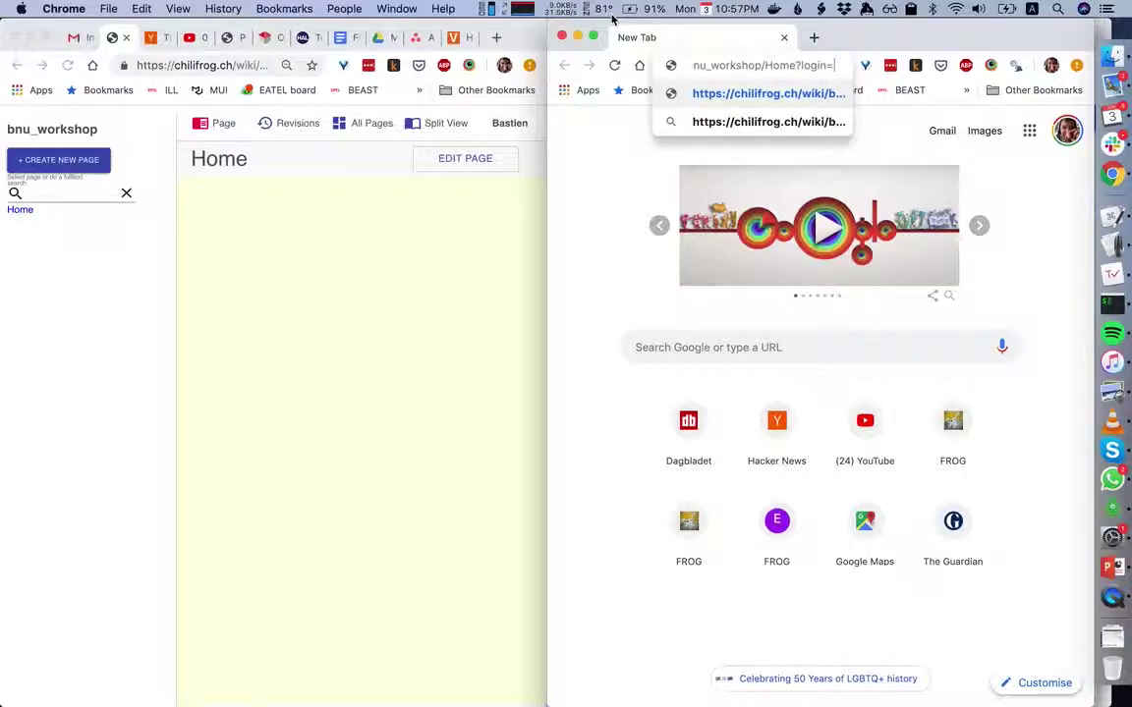
type("student")
key("Return")
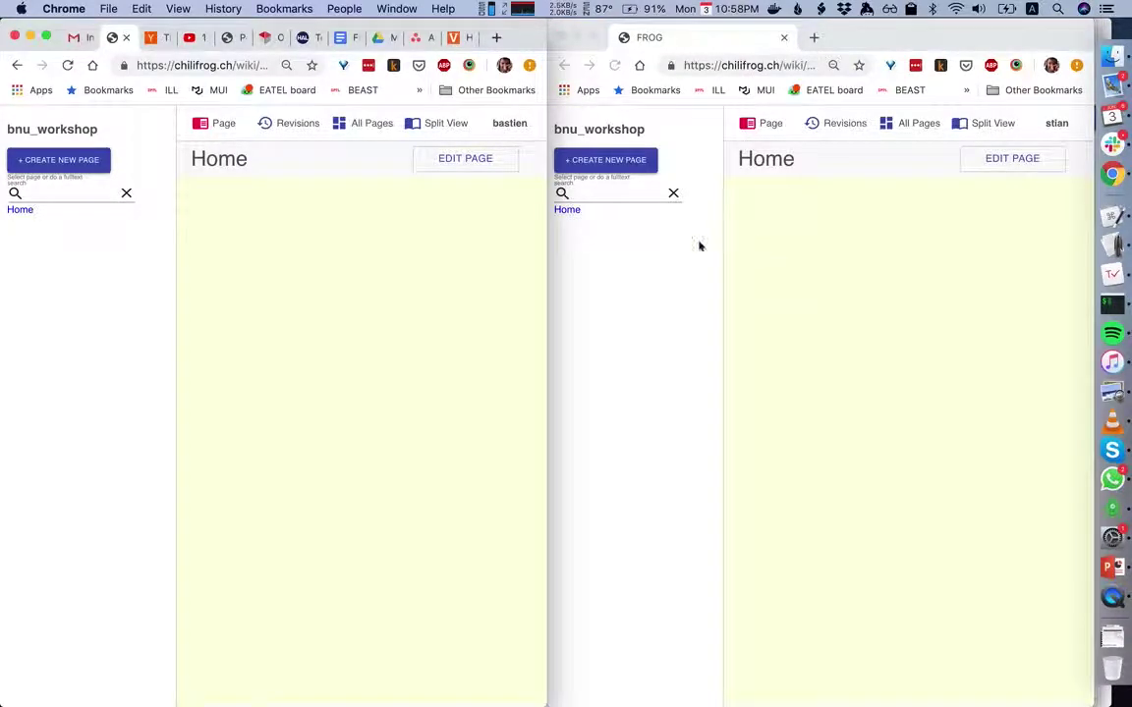
left_click(440, 234)
Type 'Welcome to our workshop homepage' on Home and format it as Heading 1.
double_click(228, 244)
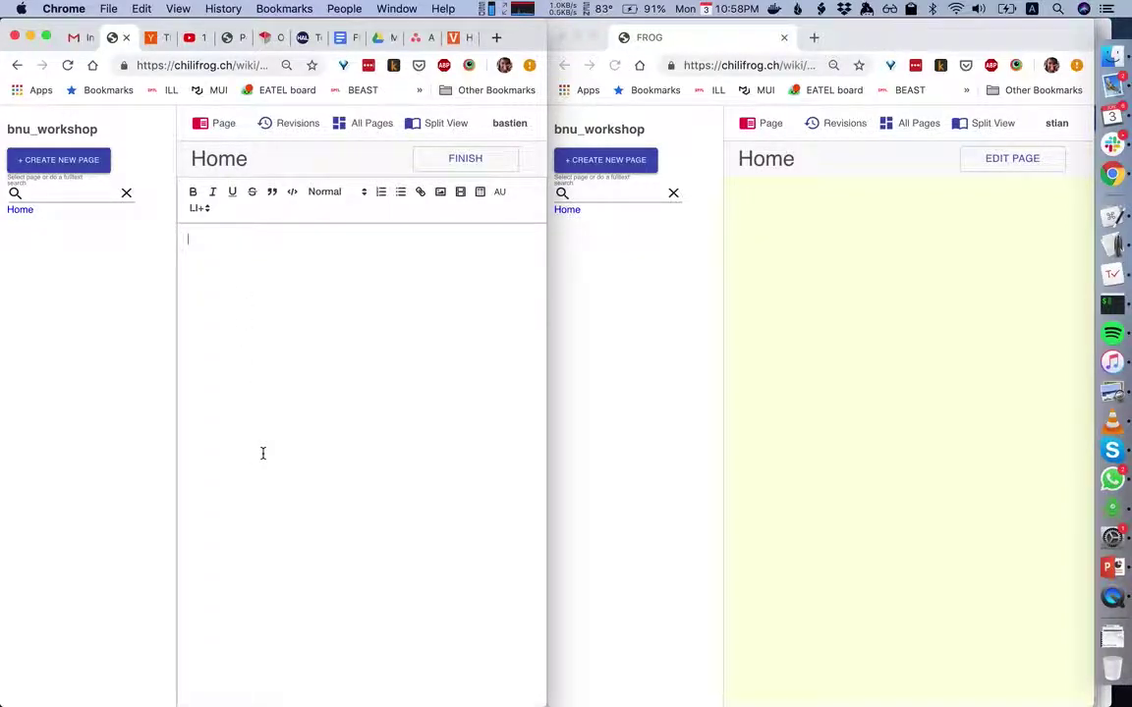
type("Welcome to our workshop")
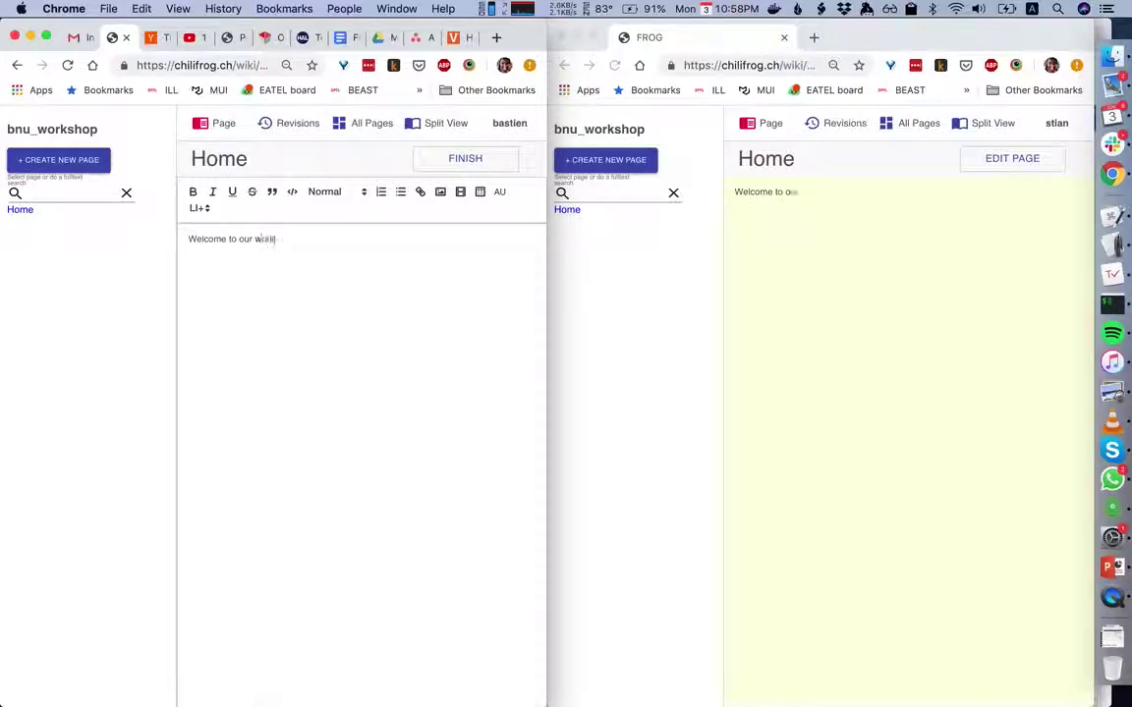
type(" homepage")
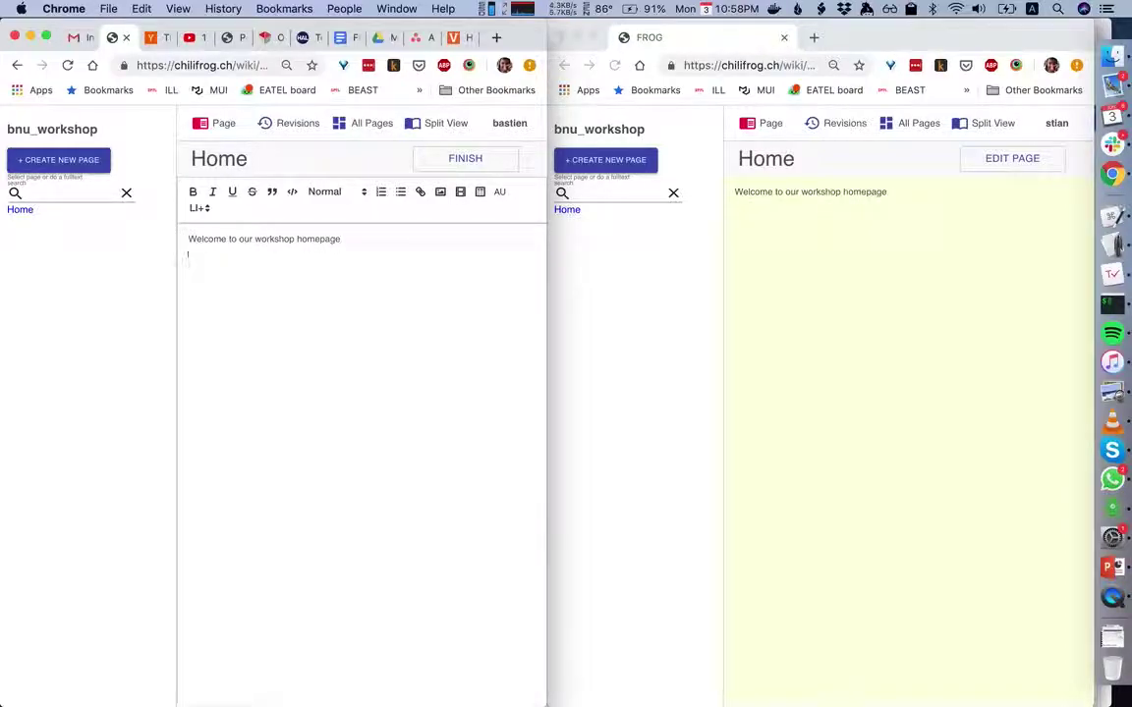
key("super+a")
left_click(324, 193)
left_click(324, 214)
left_click(373, 374)
key("Return")
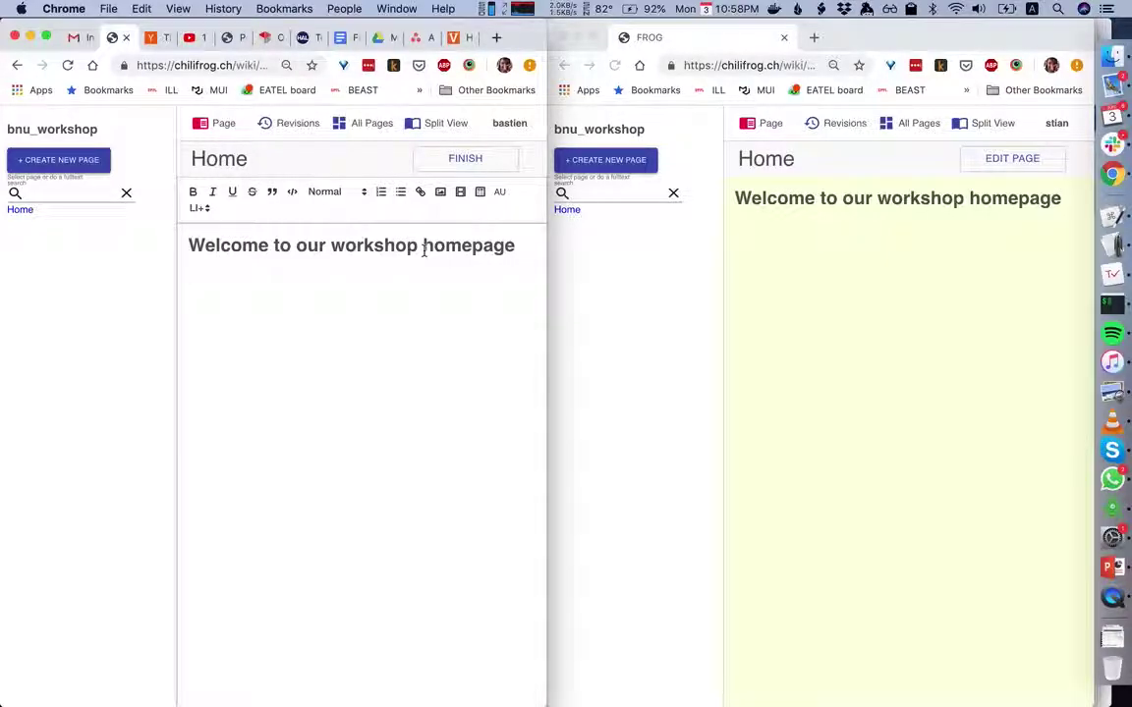
left_click(804, 255)
As the second user, add 'That's interesting' and 'When several people are typing' below the heading.
left_click(803, 245)
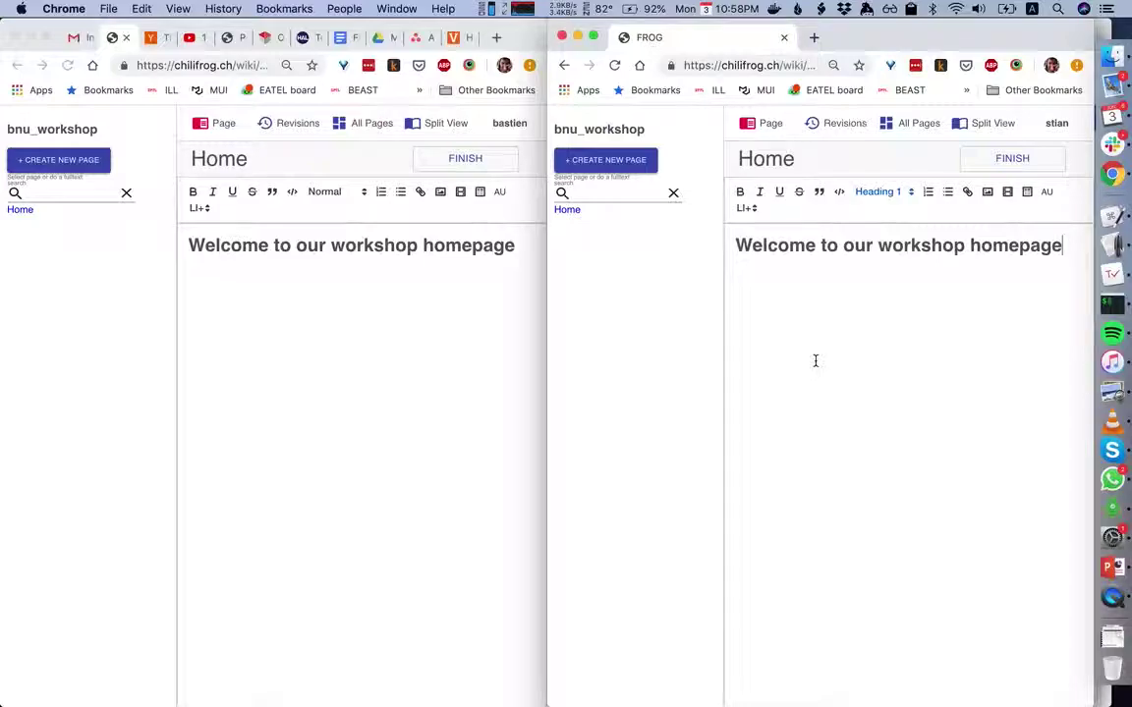
key("Return")
type("That's ")
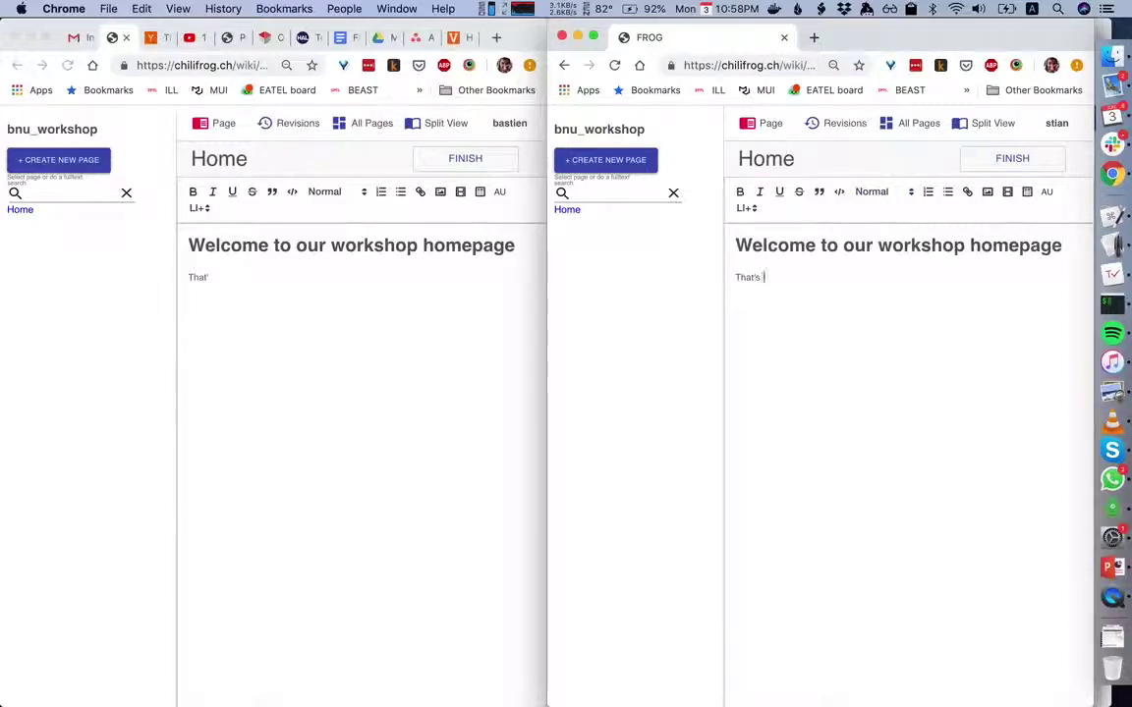
type("interesting")
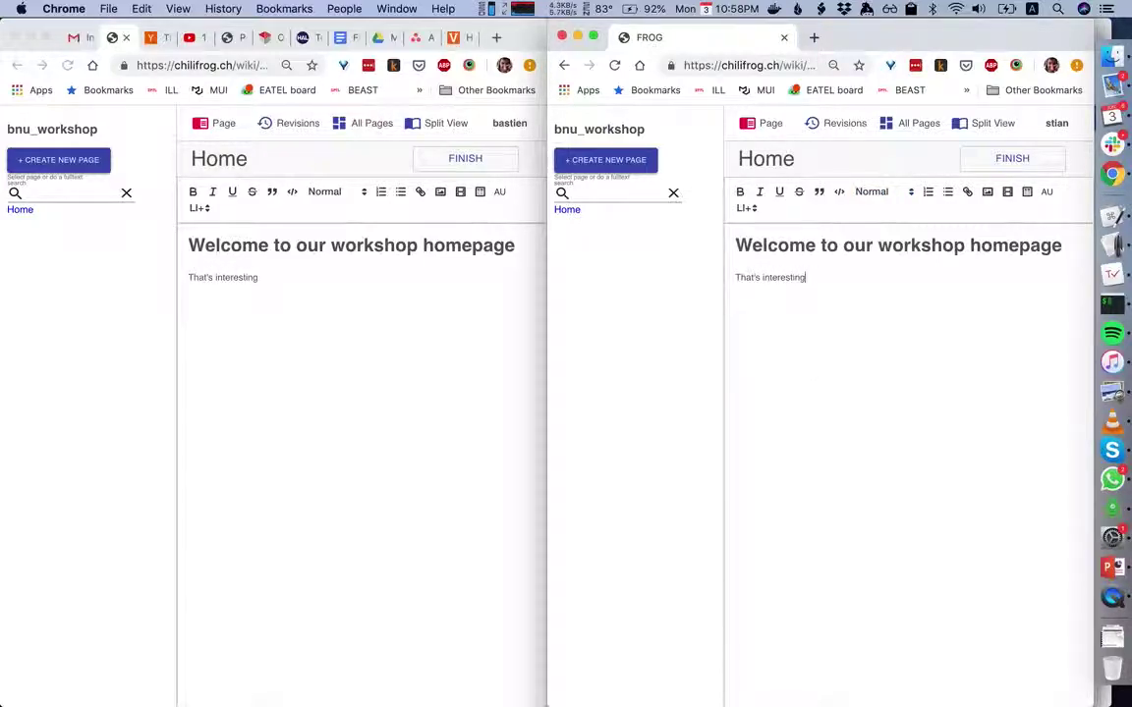
key("Up")
left_click(839, 281)
key("Return")
type("When several people are typing")
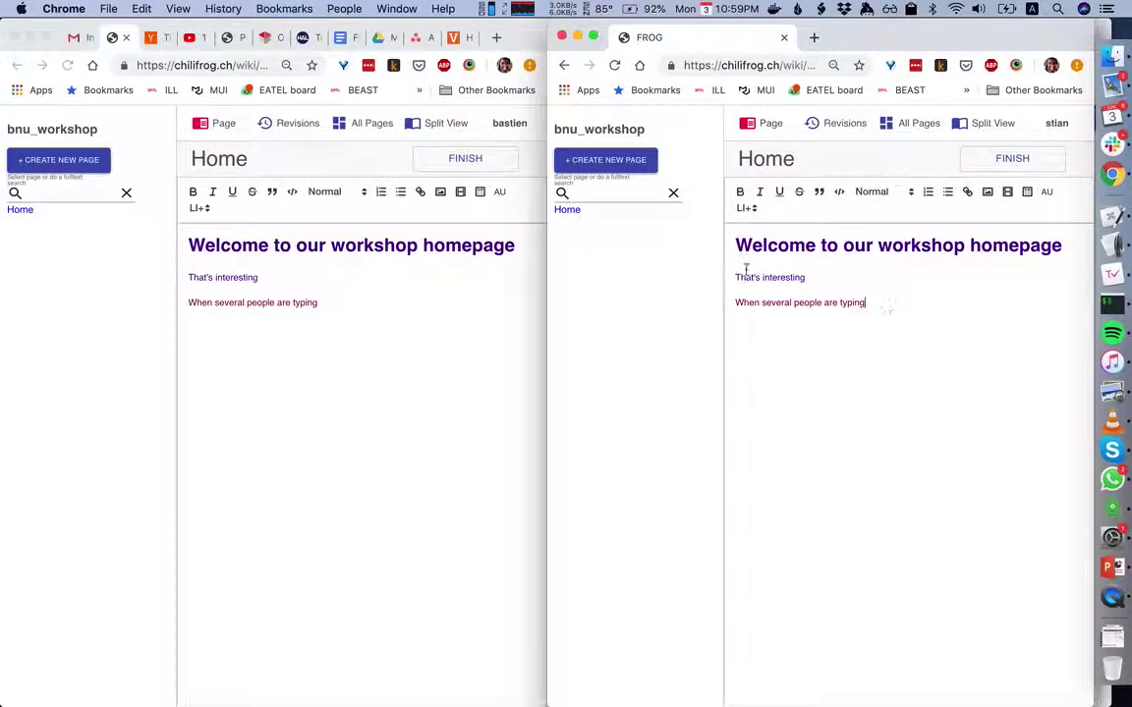
Finish editing Home, compare two of its revisions, then return to the page view.
left_click(486, 163)
left_click(486, 161)
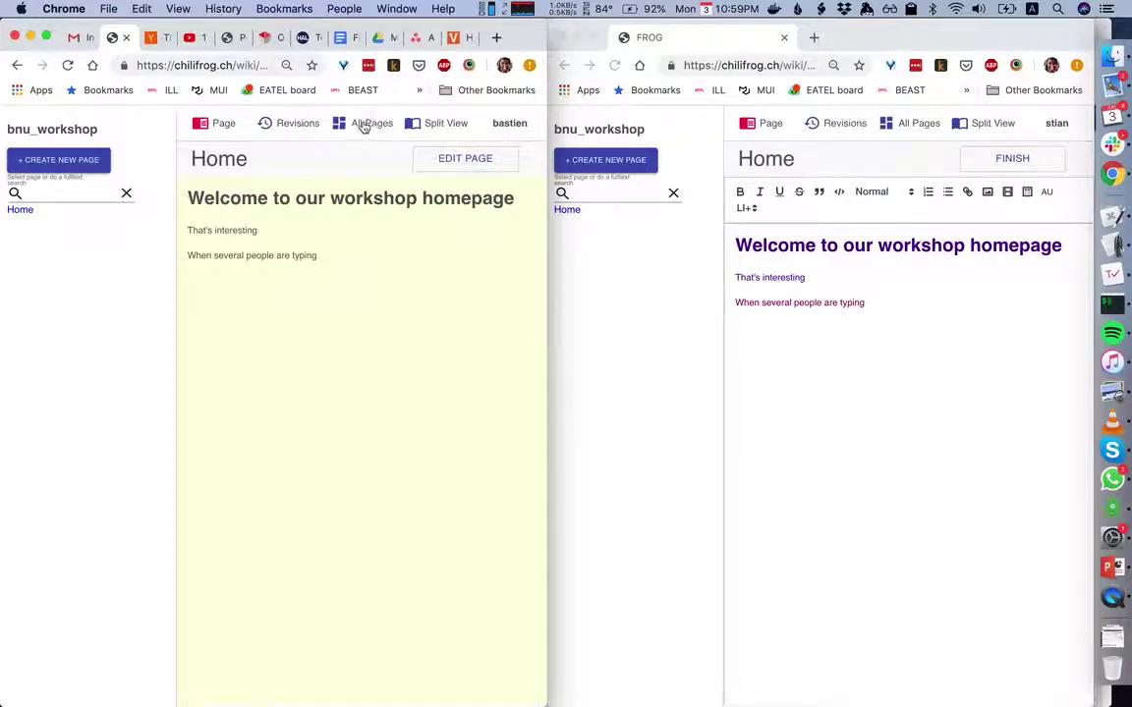
left_click(299, 124)
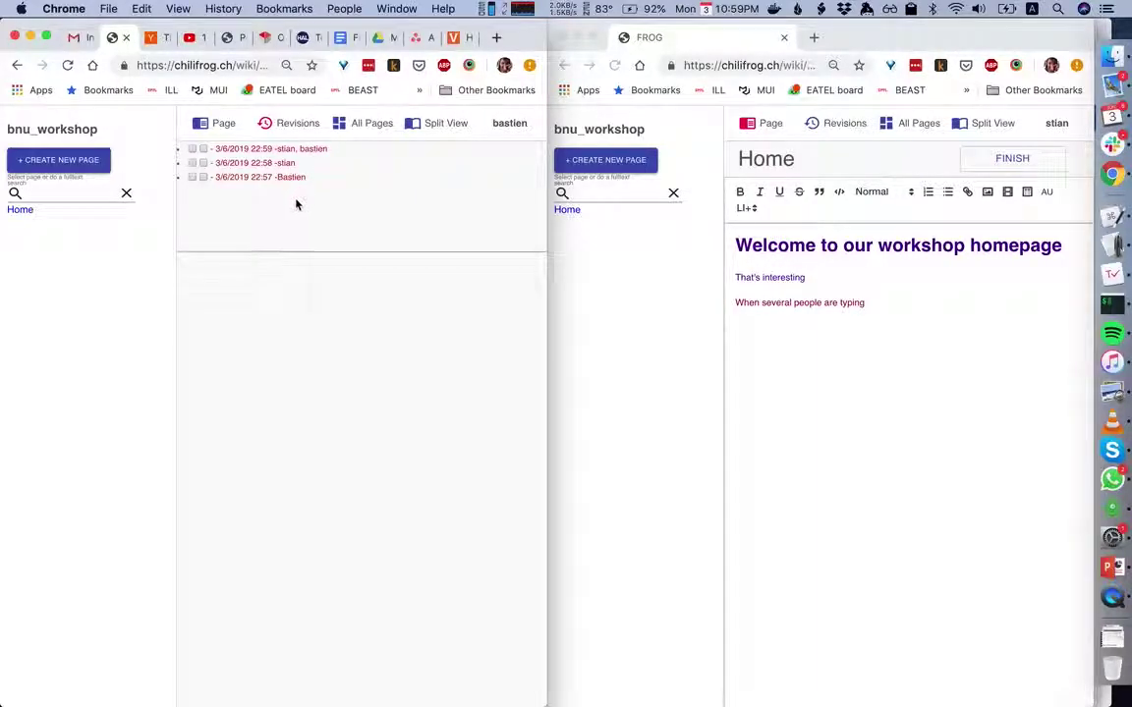
left_click(295, 178)
left_click(282, 164)
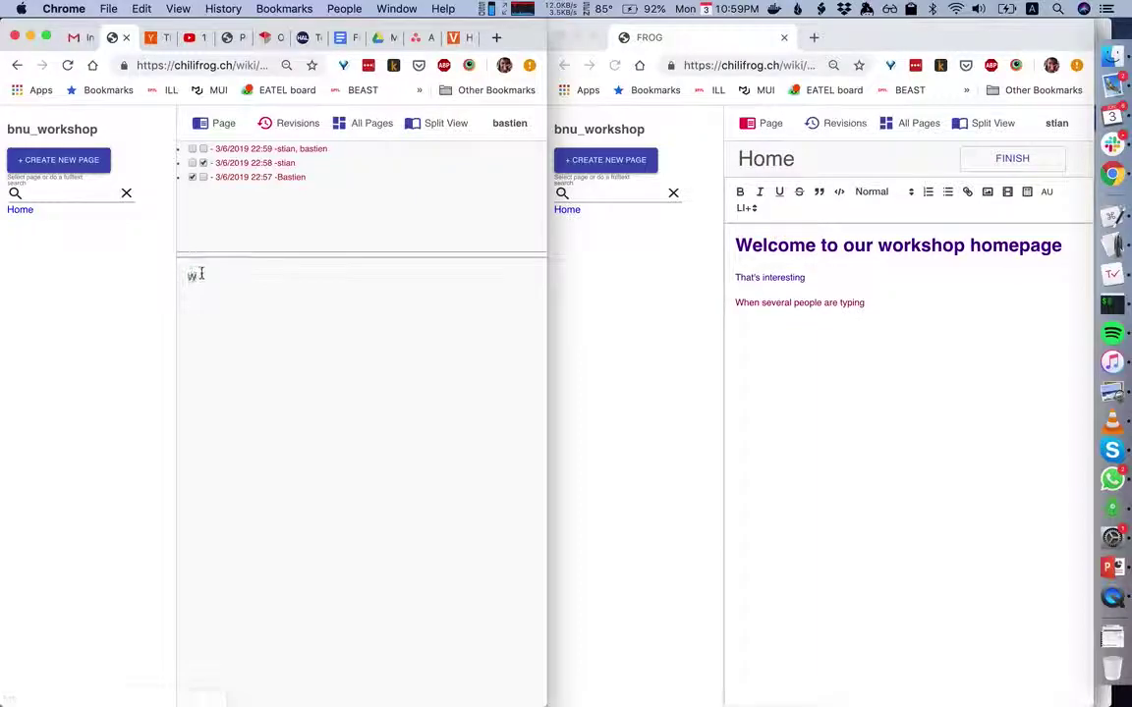
left_click(308, 150)
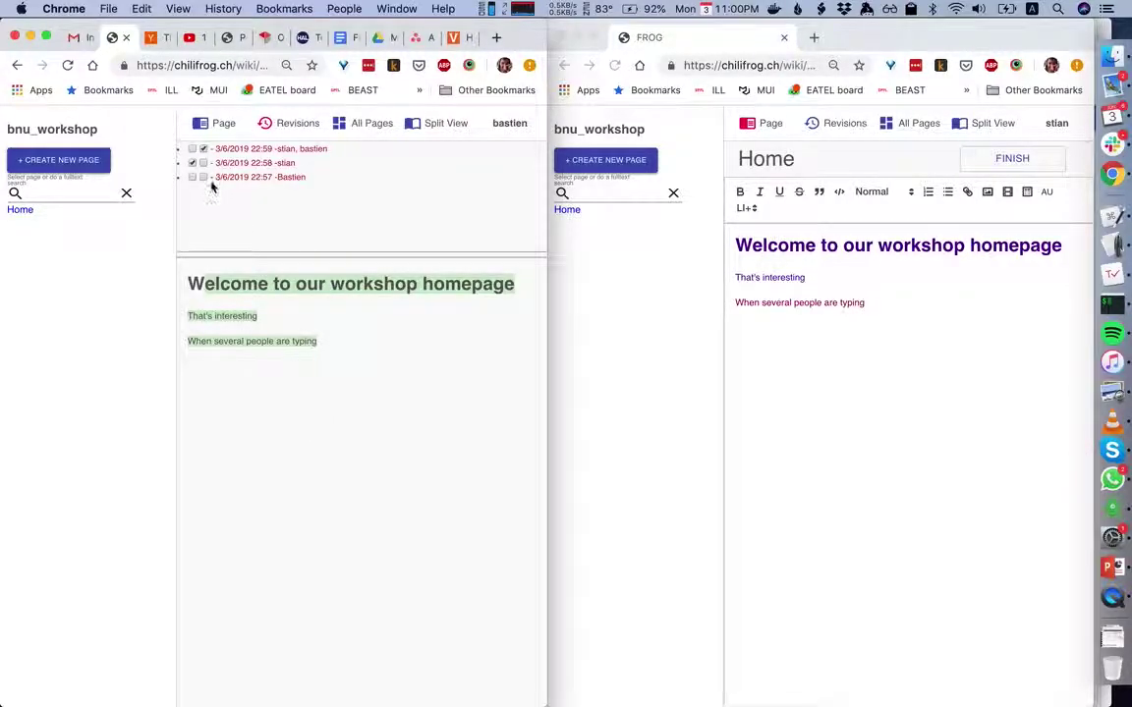
left_click(224, 124)
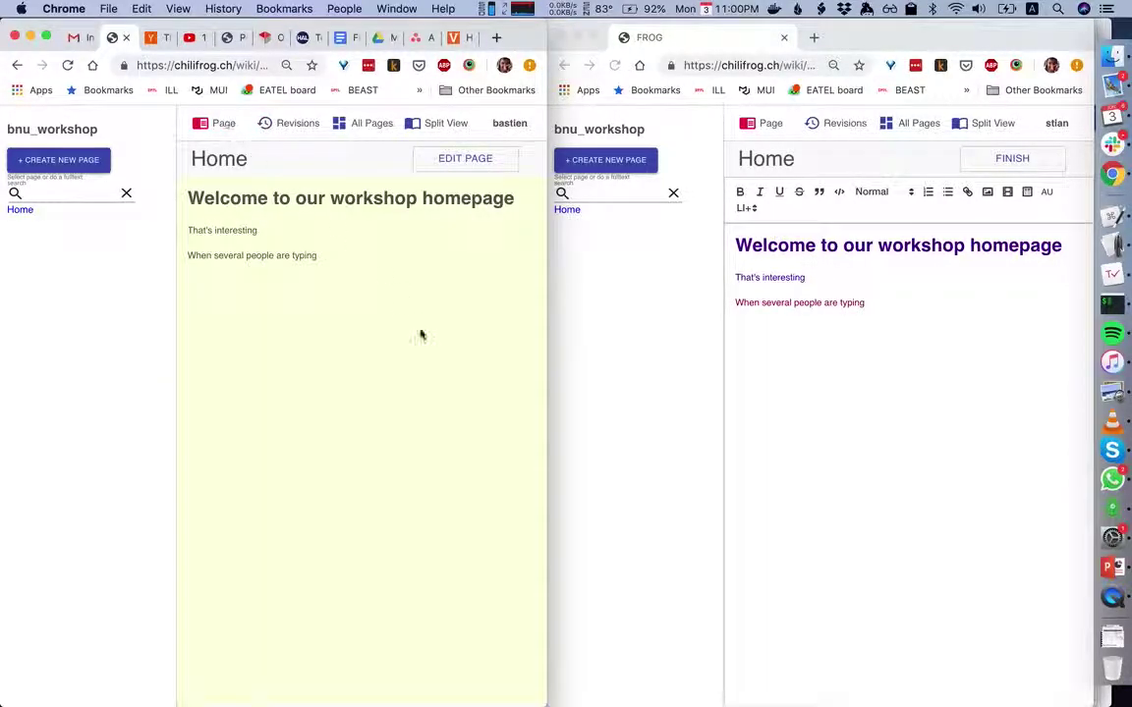
Maximize the window and create a new page named 'Workshop program'.
key("super+alt+f")
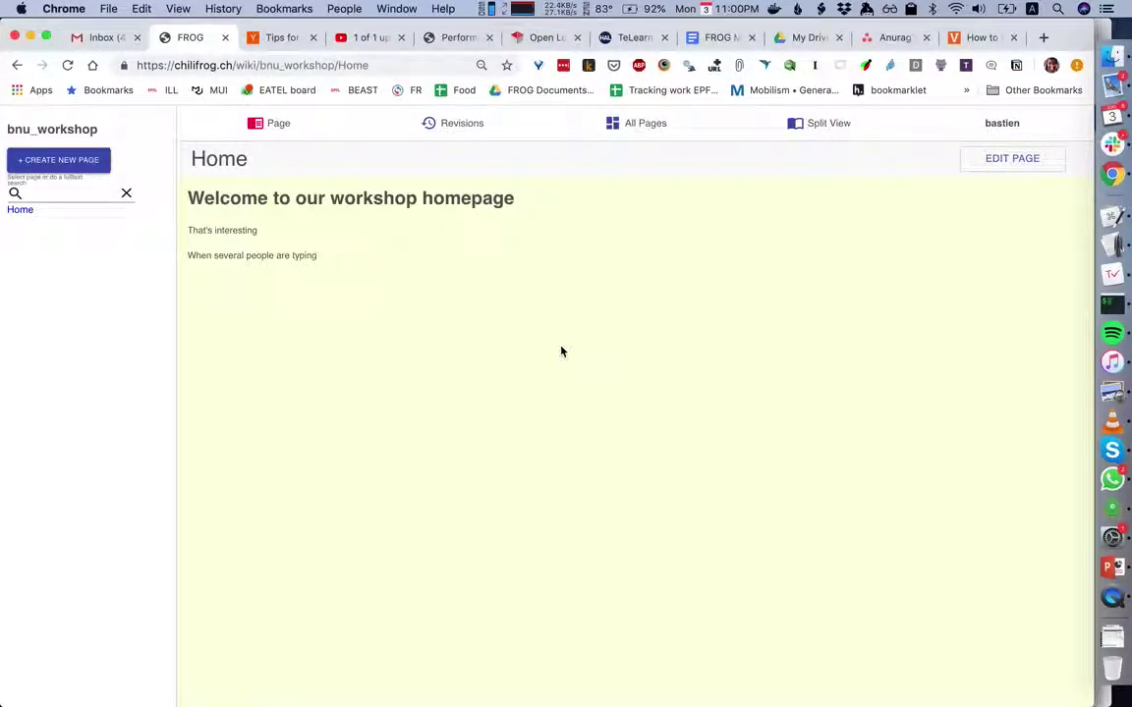
left_click(99, 159)
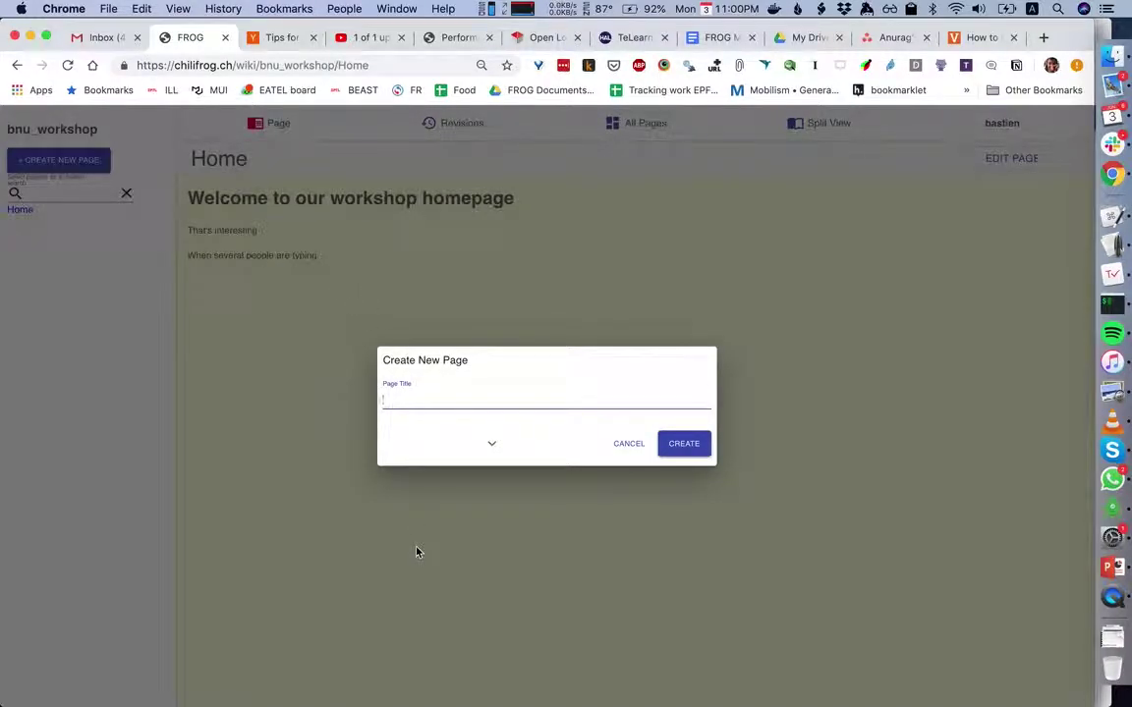
type("Workshop prog")
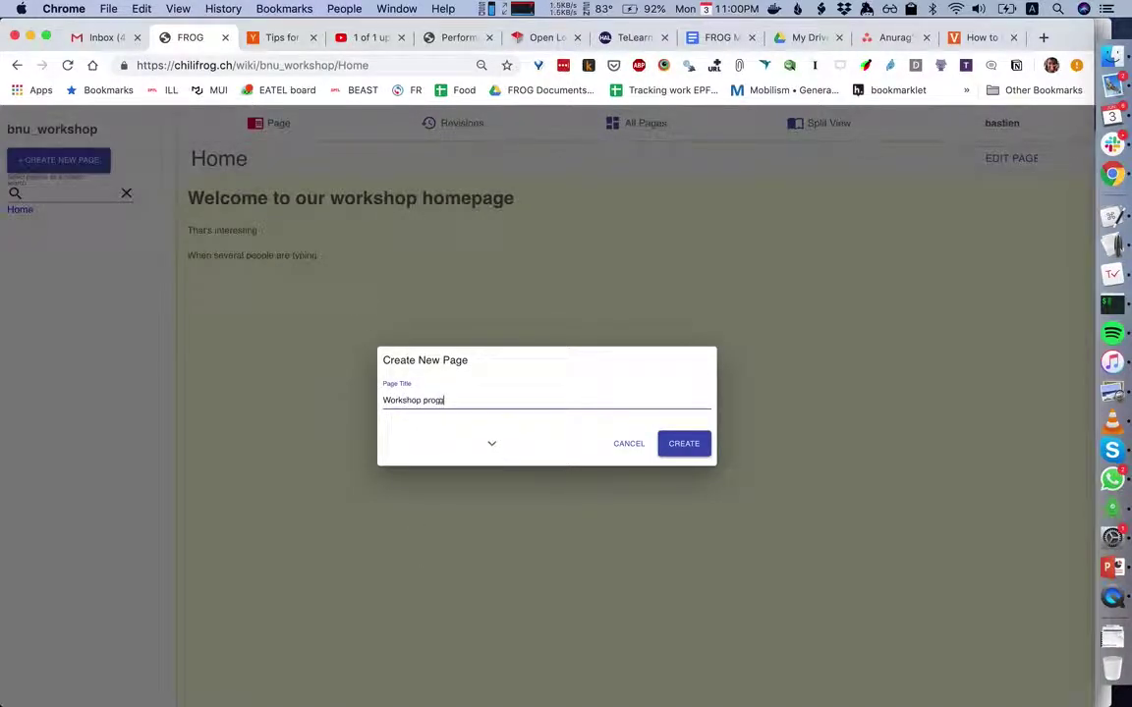
type("ram")
key("Return")
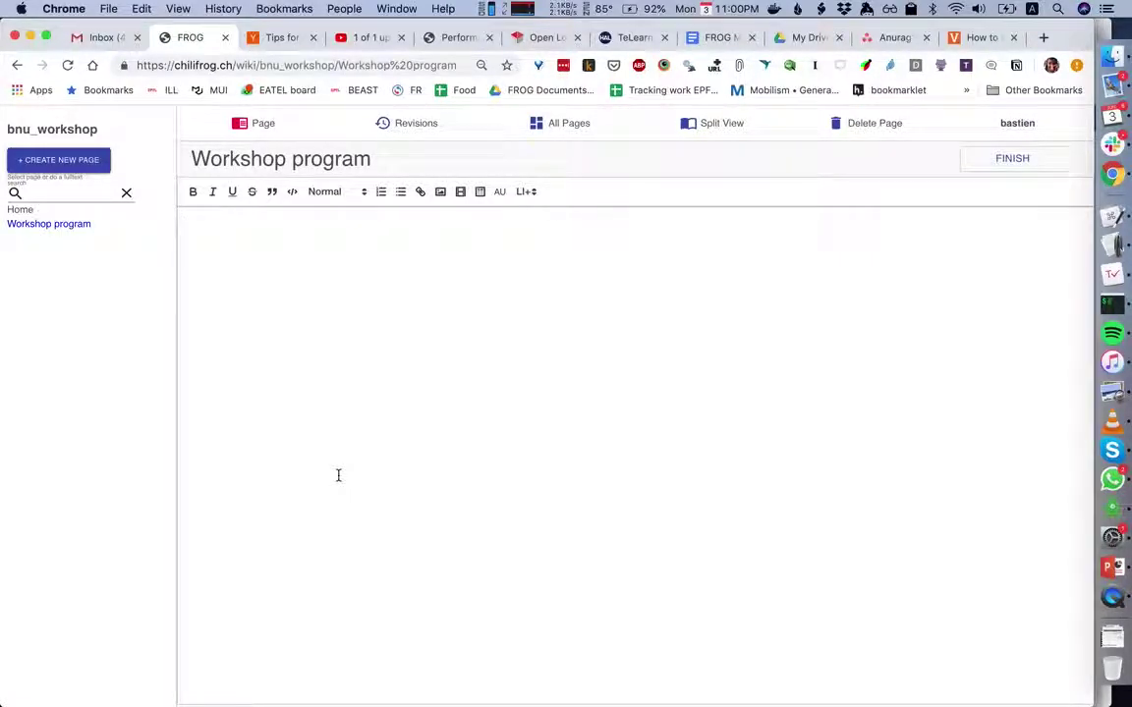
Add bullets 'First we'll discuss many things' and 'Then we'll meet to come up with some recommendations'.
left_click(402, 200)
type("First we'll discuss many things")
key("Return")
type("Then we'll meet to")
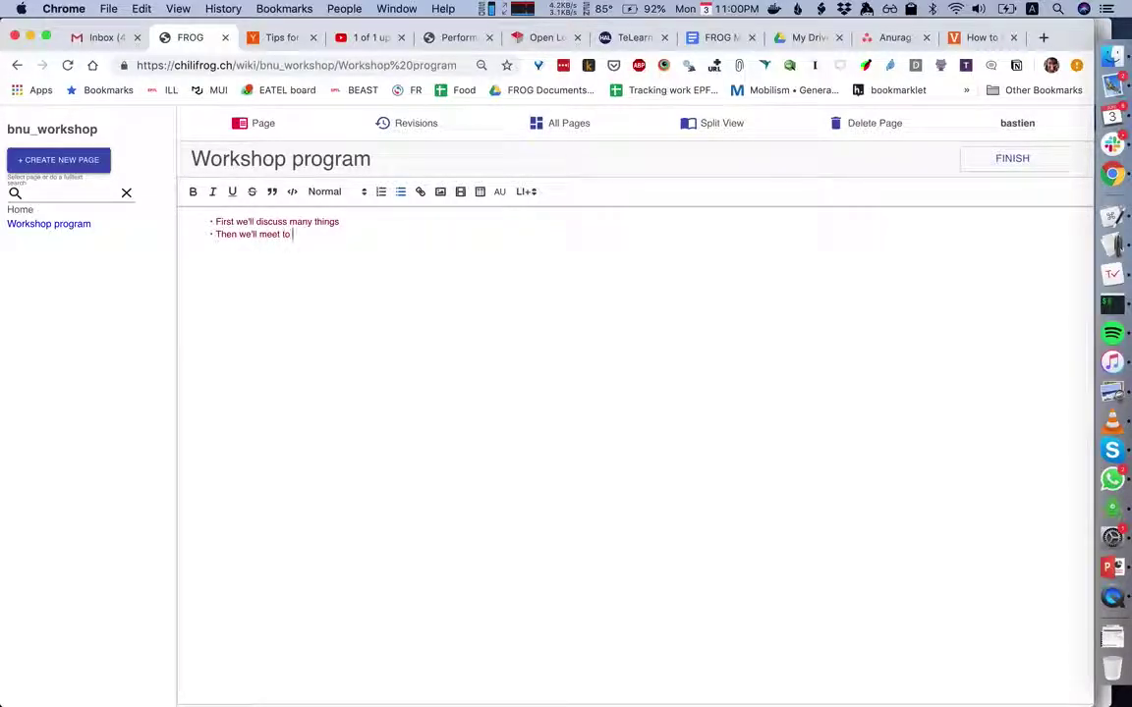
type(" come up with some")
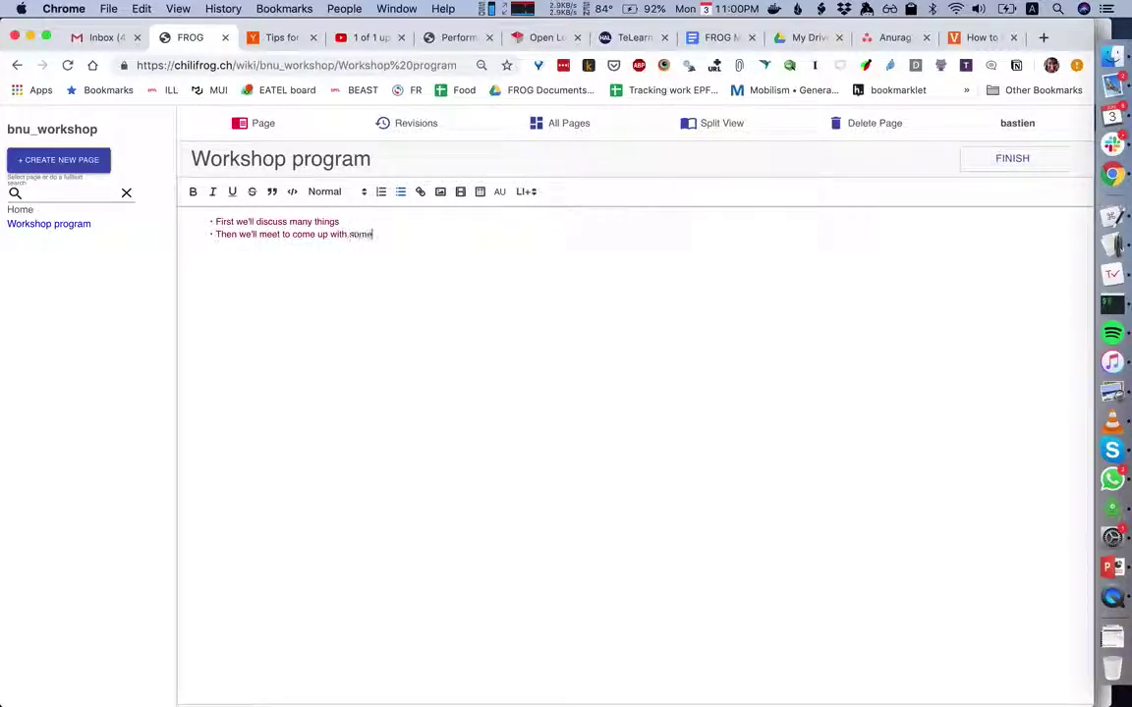
type(" recommendations")
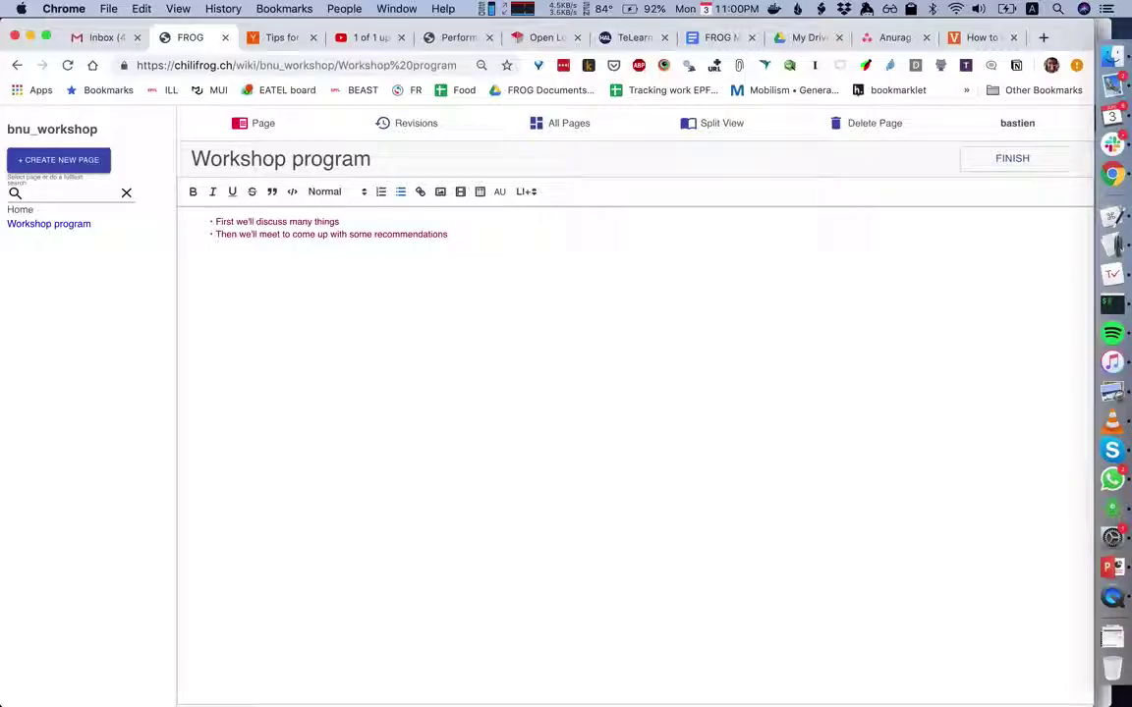
key("Return")
Insert a table with 'First priorities' in A1 and 'Doing this' in B1.
left_click(480, 193)
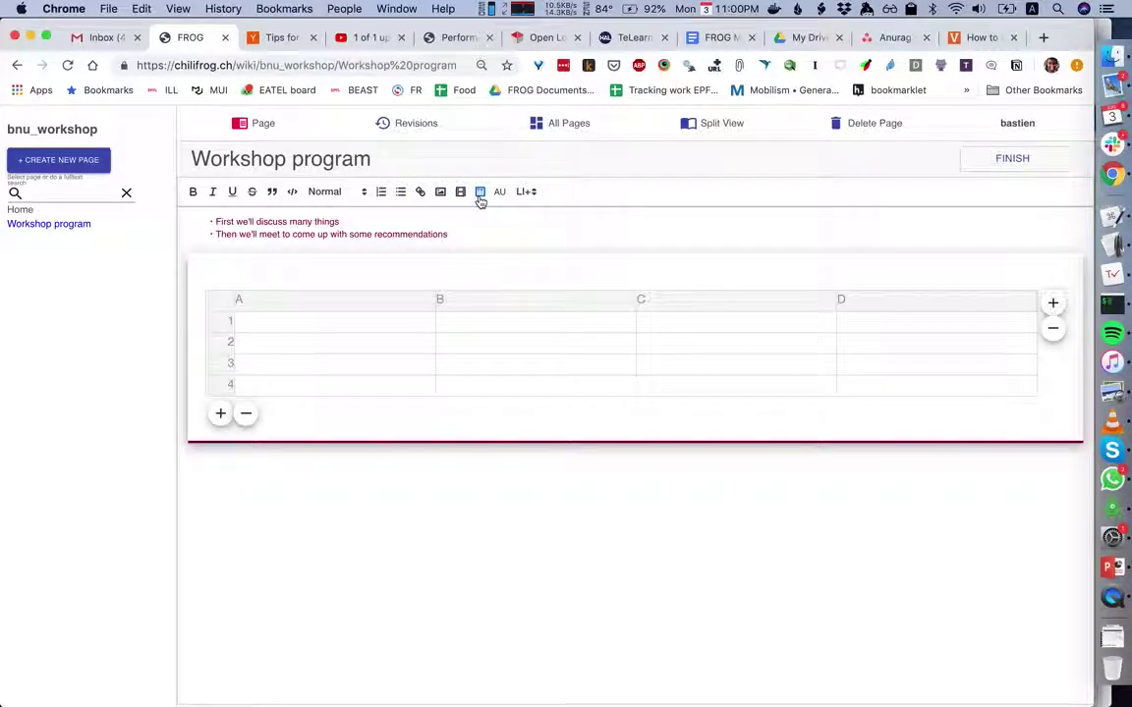
double_click(343, 328)
type("First priorities")
key("Return")
key("Tab")
type("Doing this")
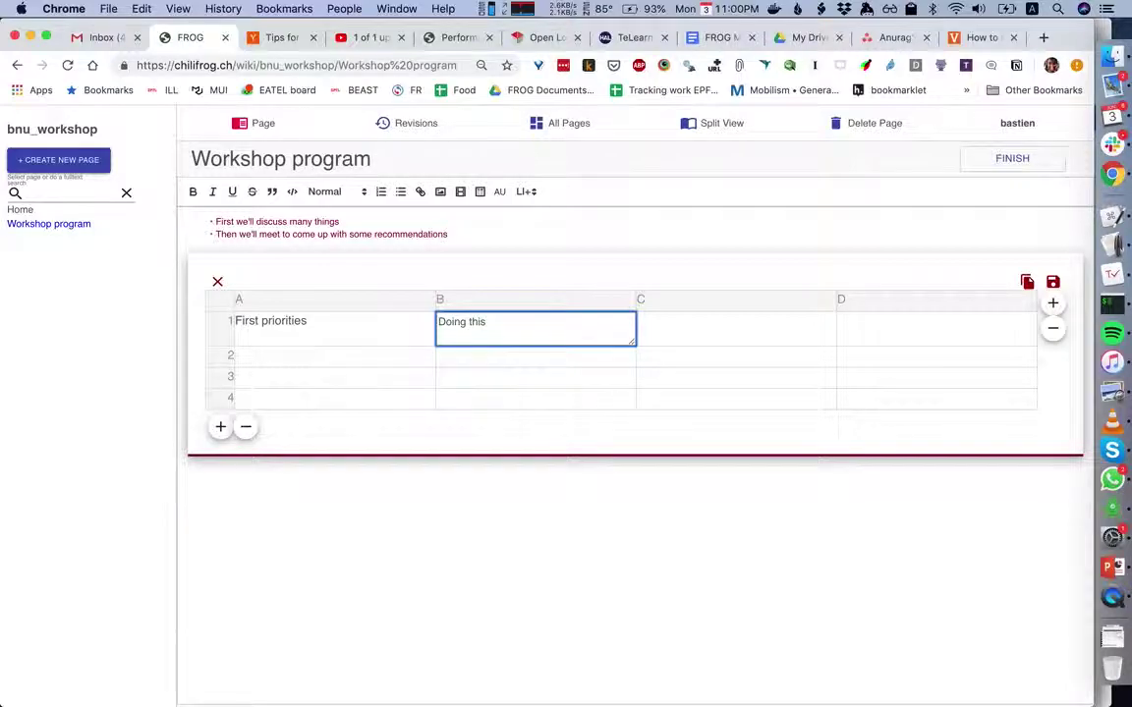
key("Return")
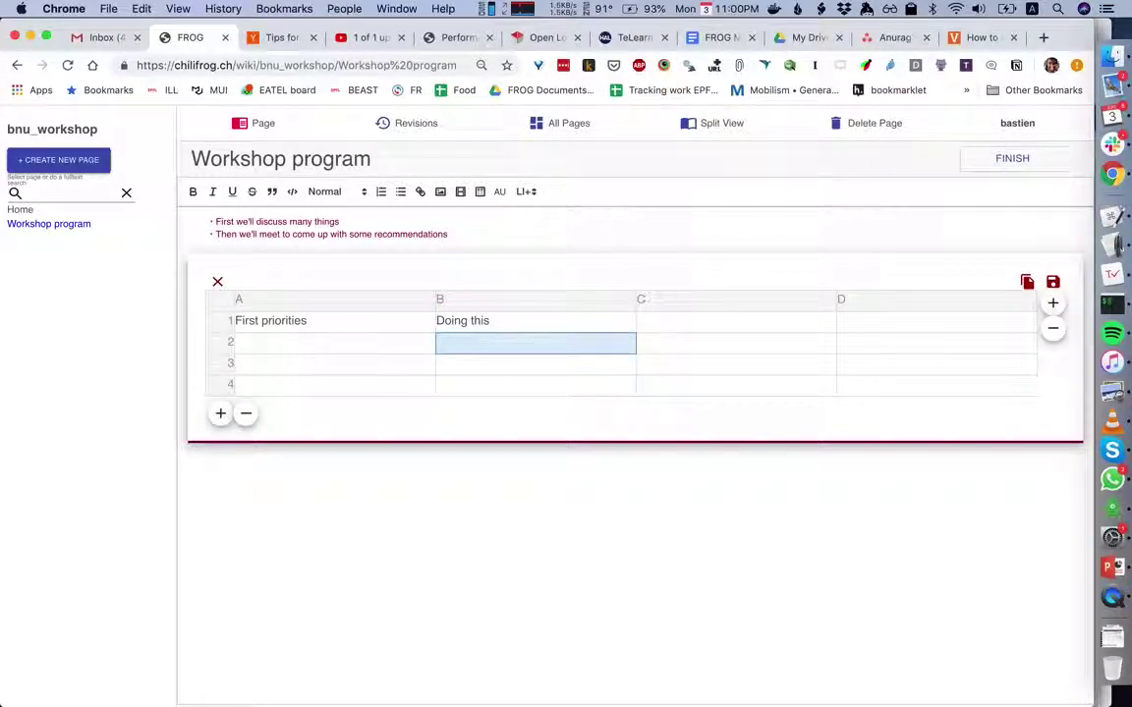
left_click(331, 485)
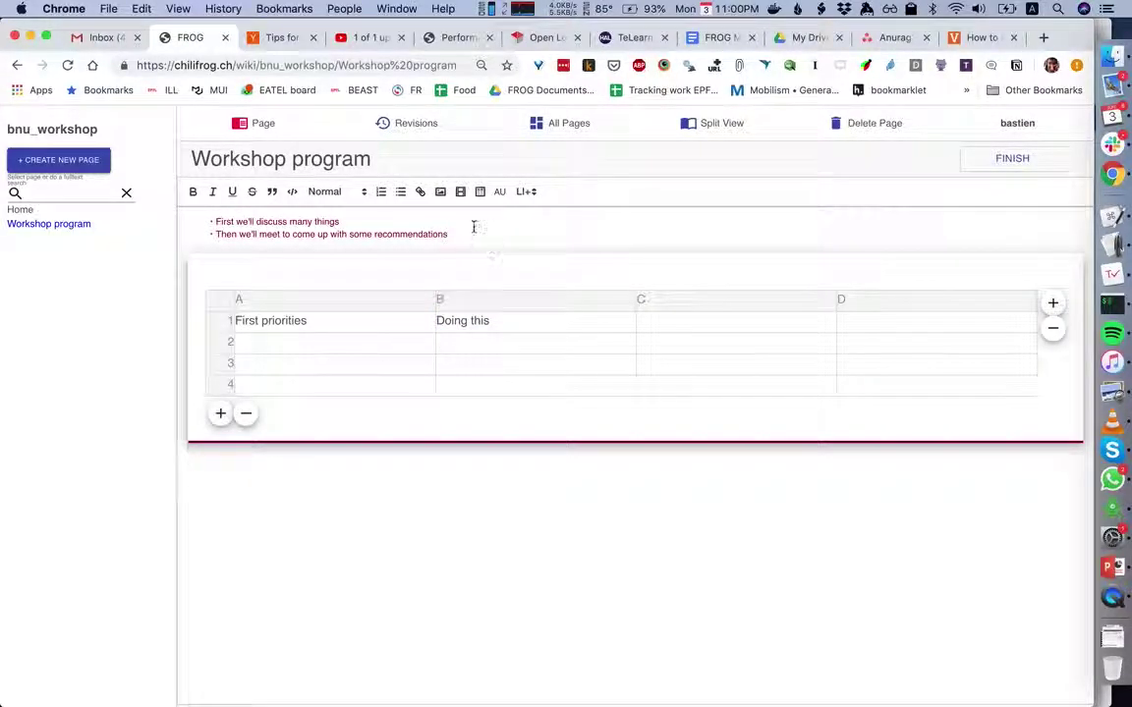
left_click(444, 197)
Take a webcam photo, allowing camera access, and shrink it to a thumbnail below the table.
left_click(672, 412)
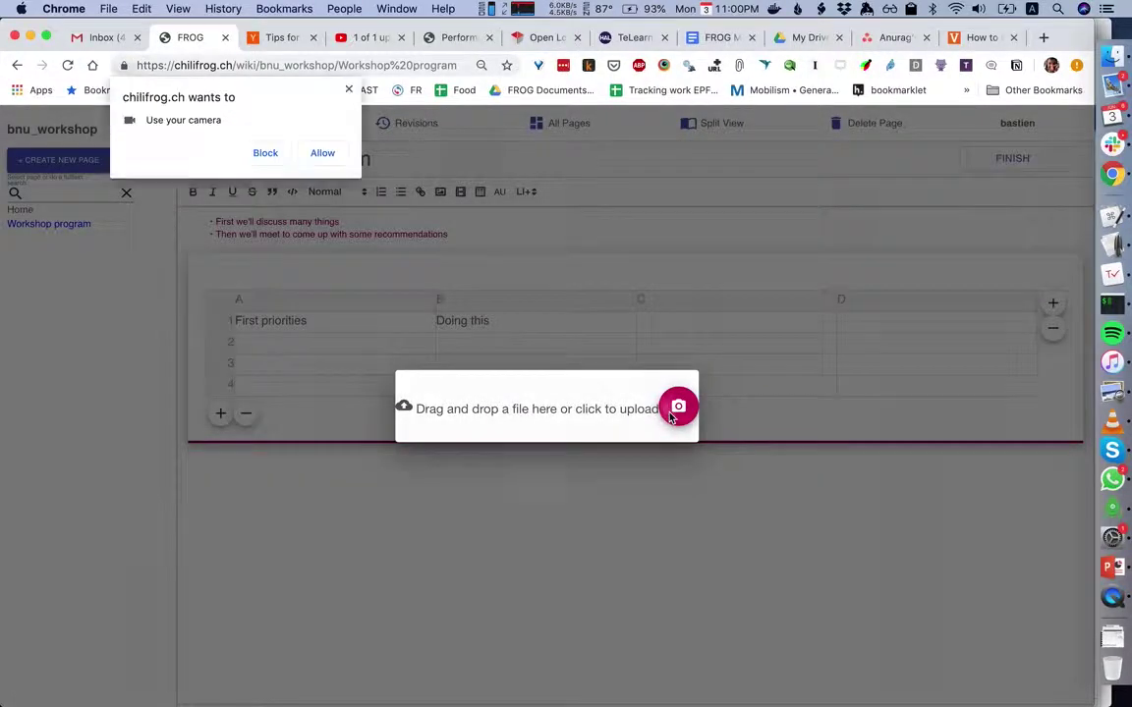
left_click(314, 155)
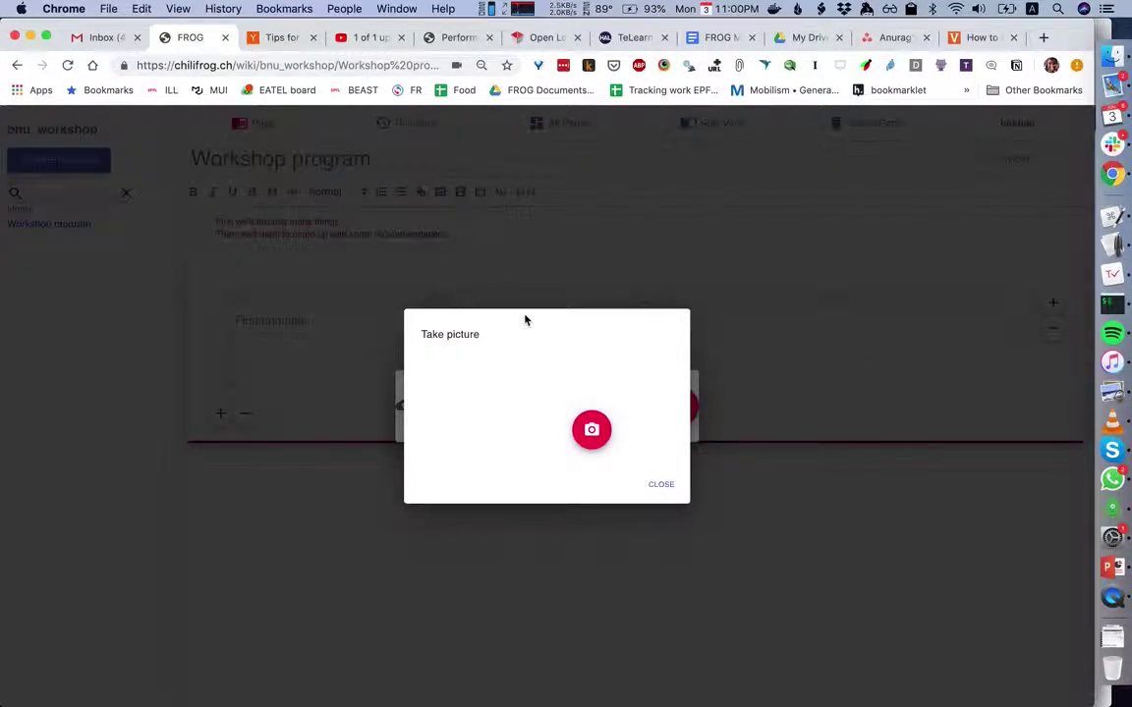
left_click(616, 503)
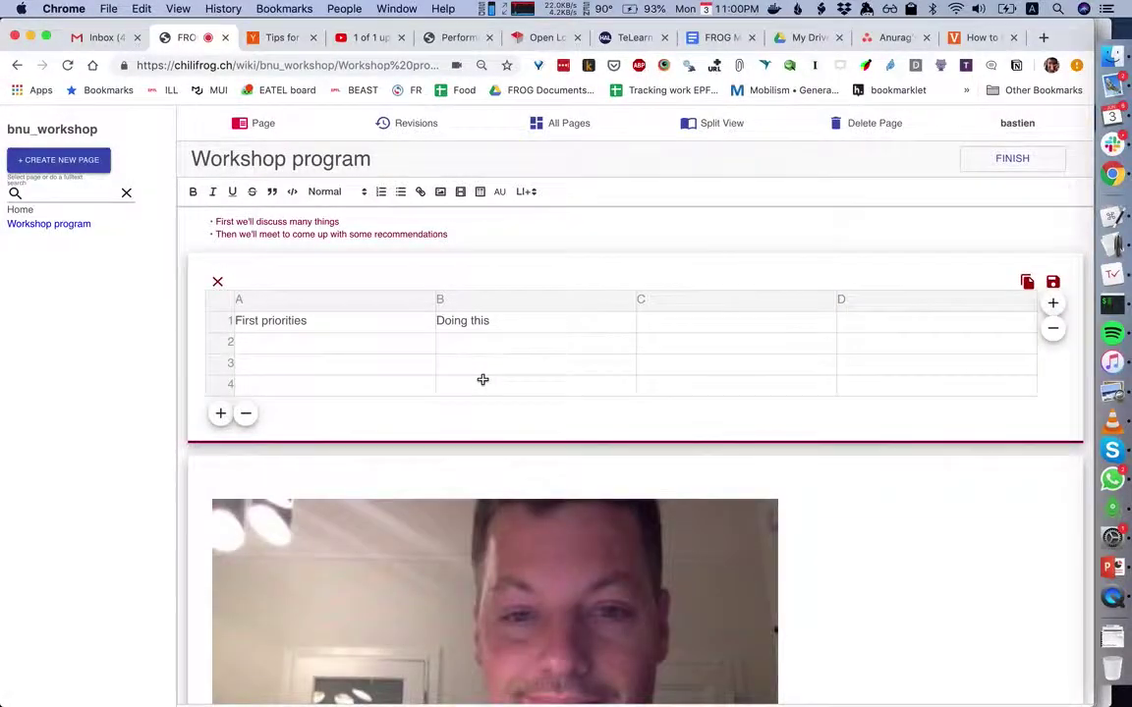
scroll(482, 379, "down", 4)
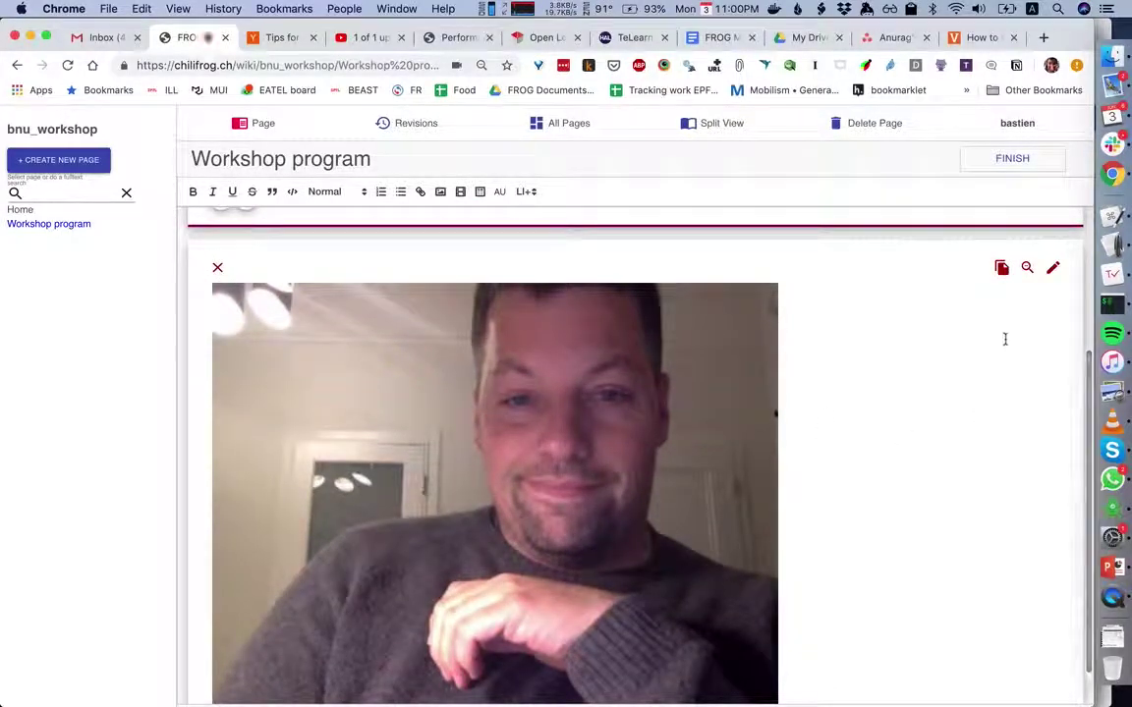
left_click(1026, 267)
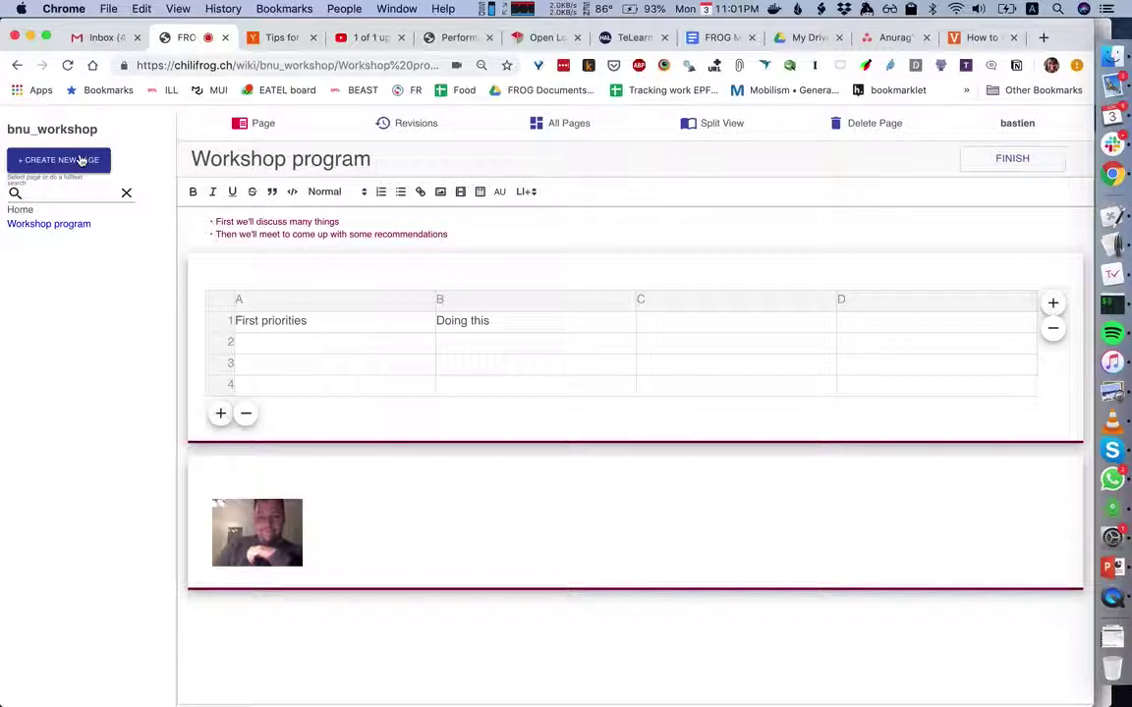
Create an 'Individual reflections' page with Social Plane set to Each Individual.
left_click(82, 160)
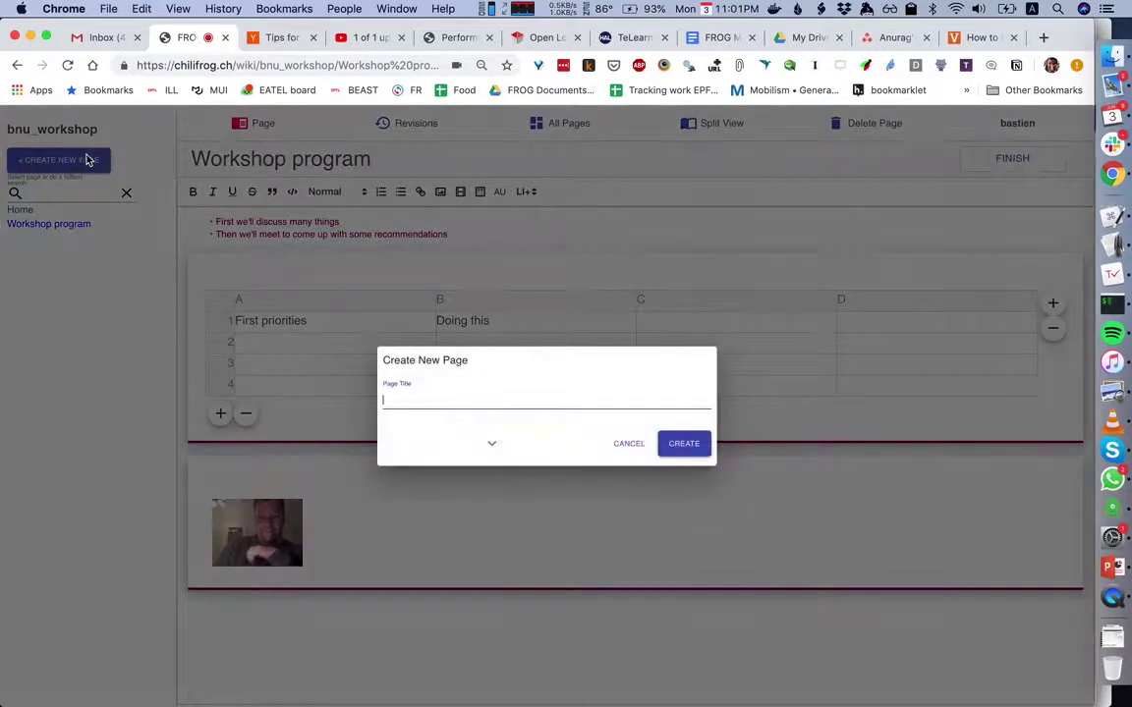
type("Individual re")
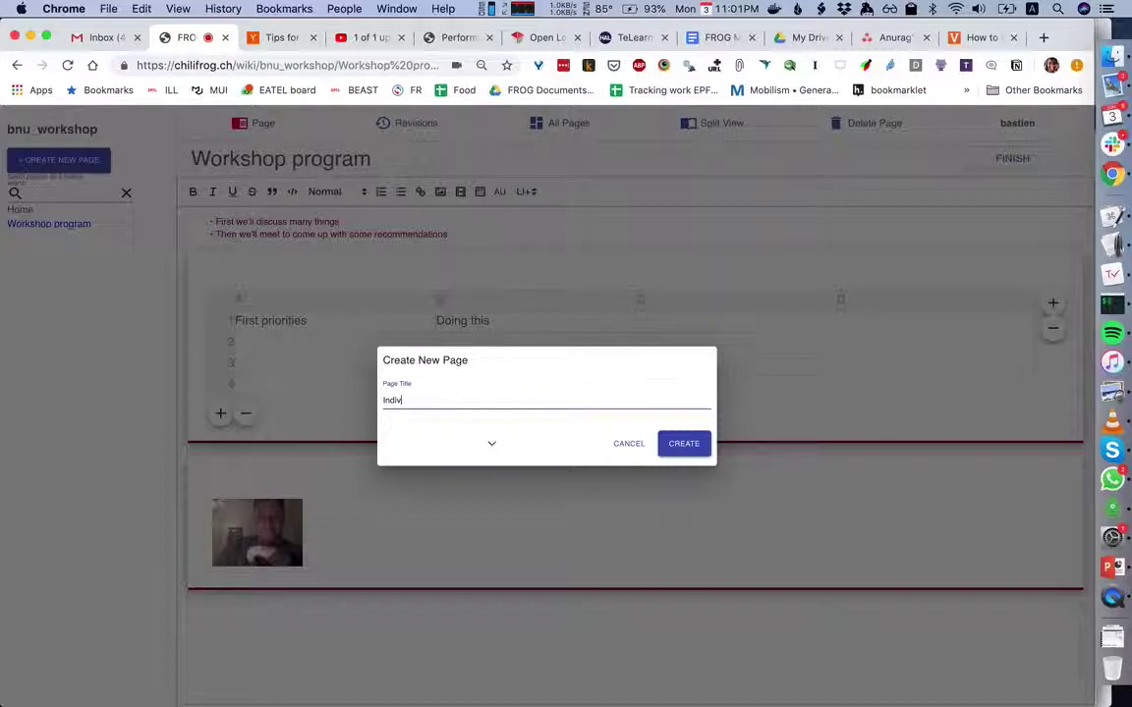
type("flections")
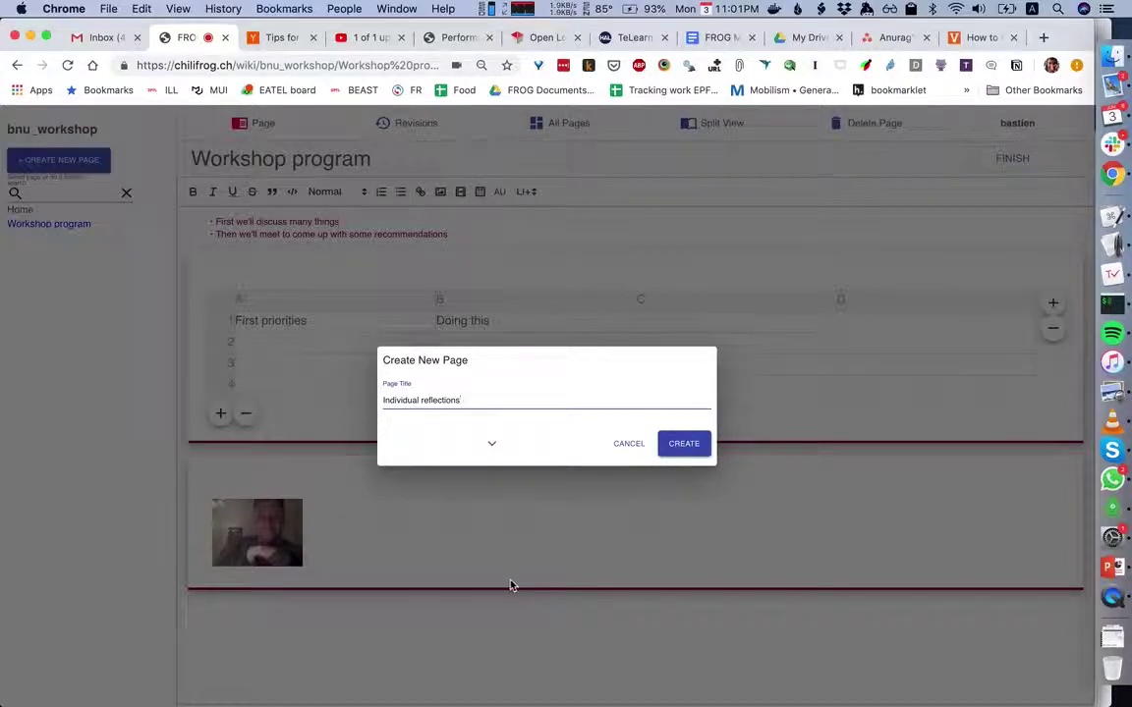
left_click(491, 443)
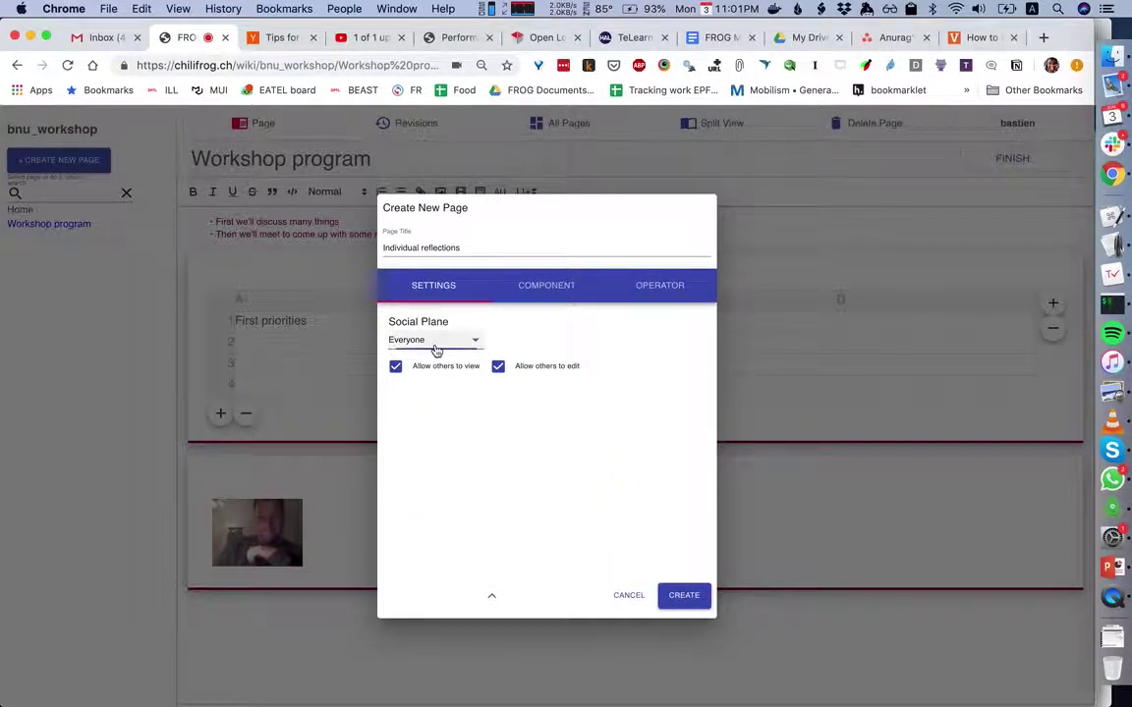
left_click(434, 346)
left_click(459, 379)
left_click(682, 597)
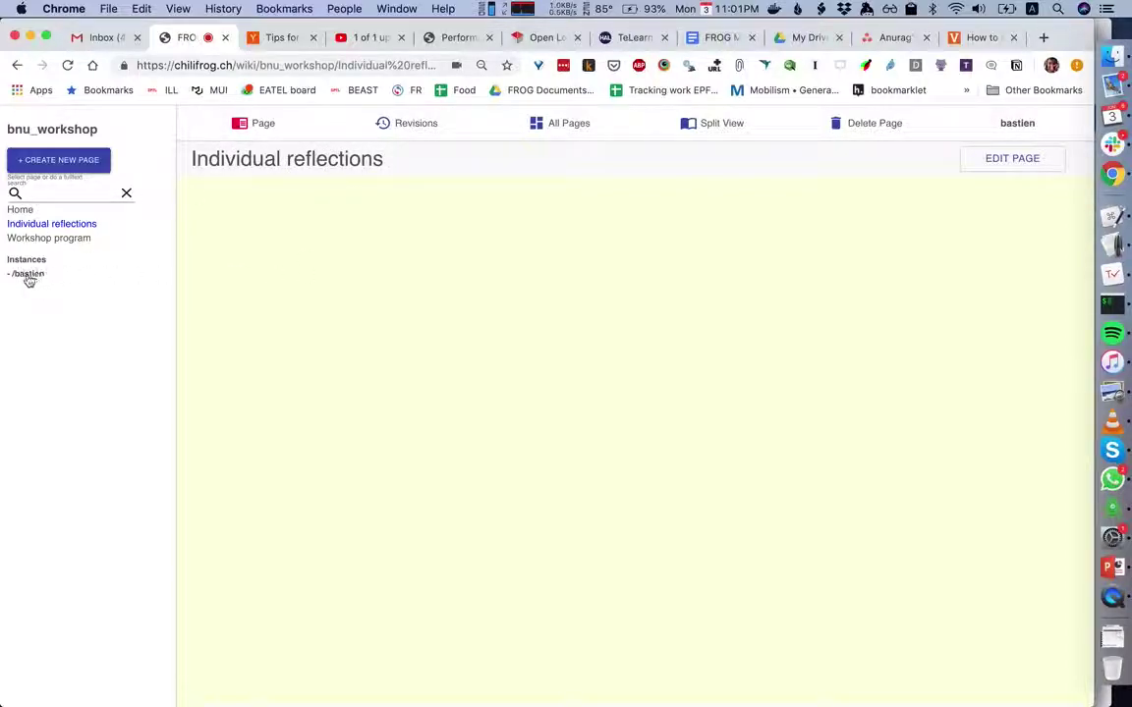
Write 'My own reflections are as follows.' on one copy and 'His own individual page' on the second user's.
double_click(257, 243)
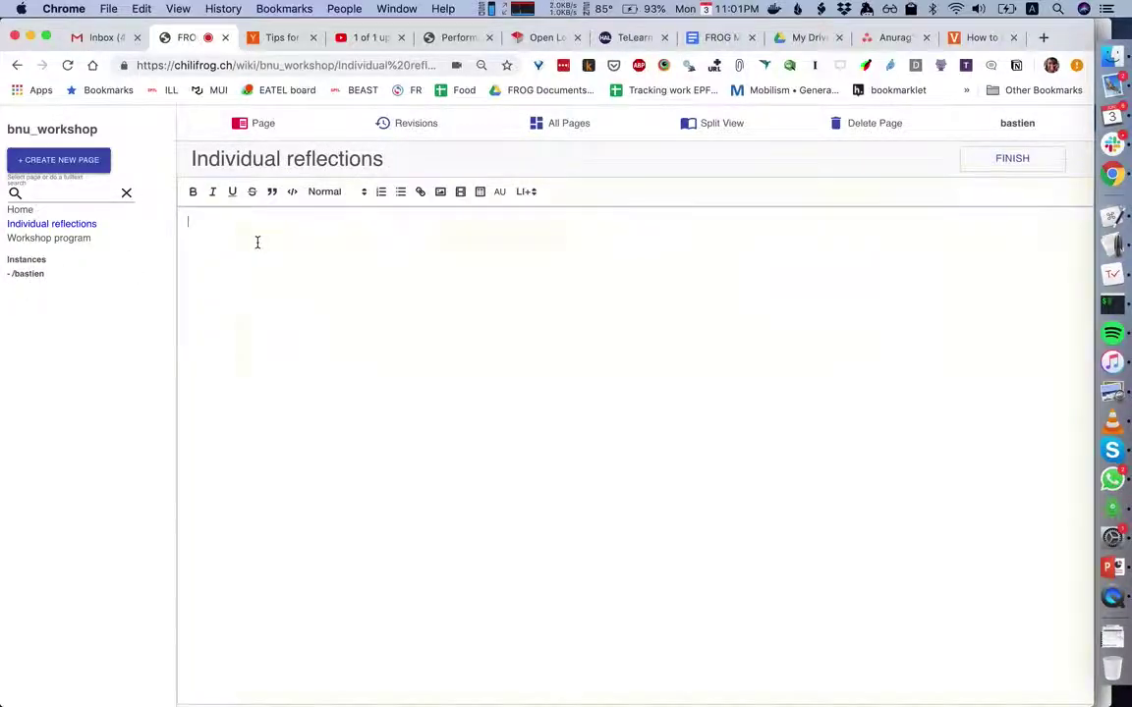
type("My own reflections")
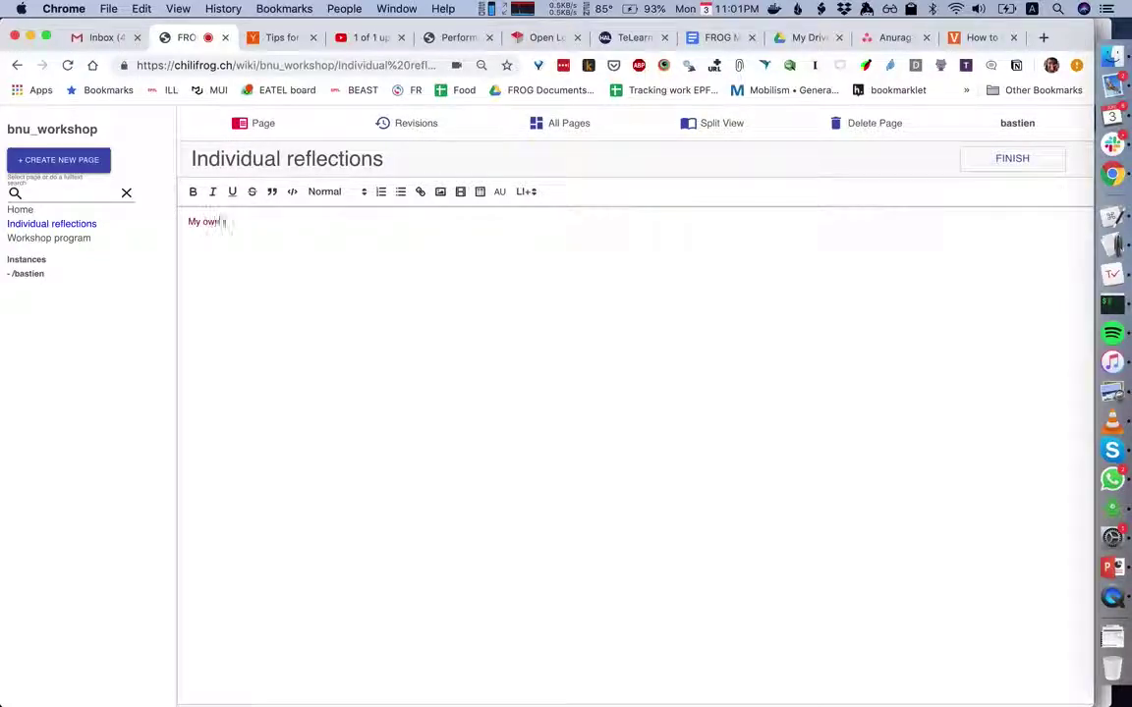
type(" are as fo")
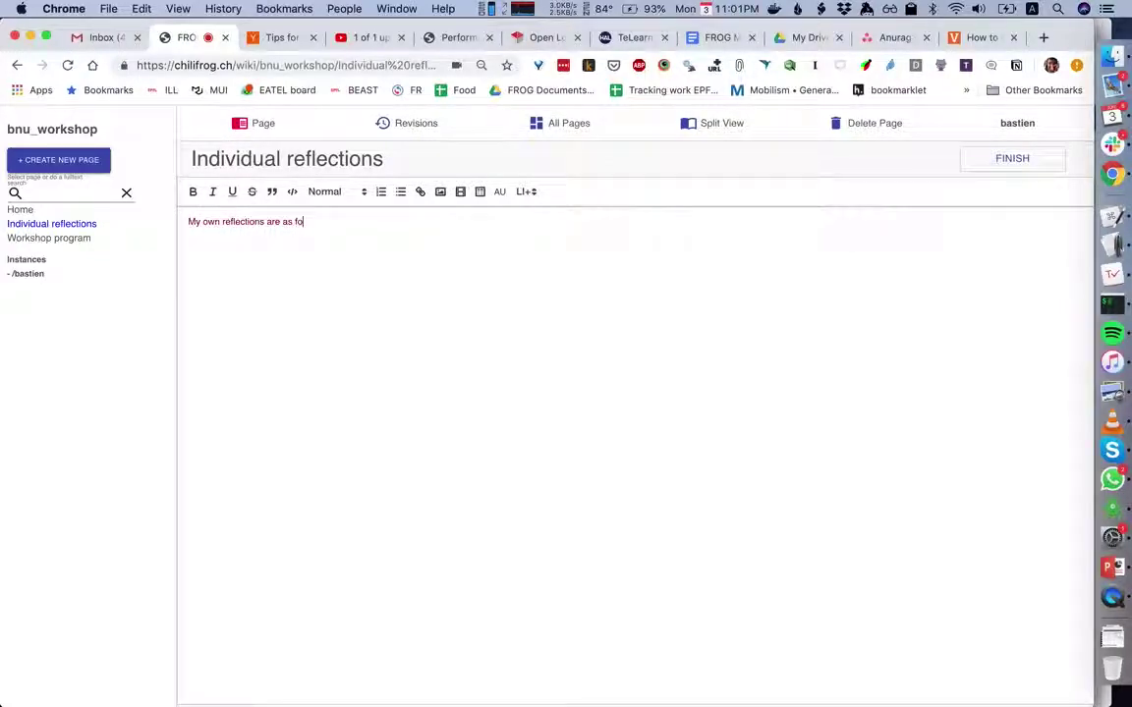
type("llows.")
left_click(721, 123)
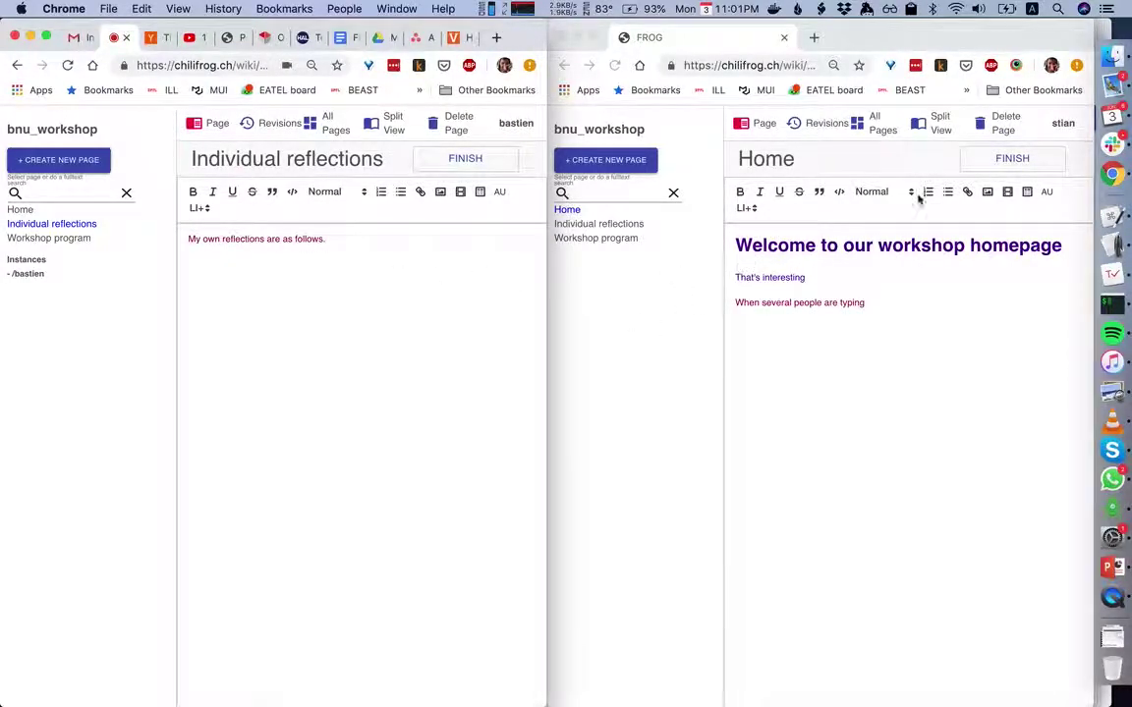
left_click(615, 226)
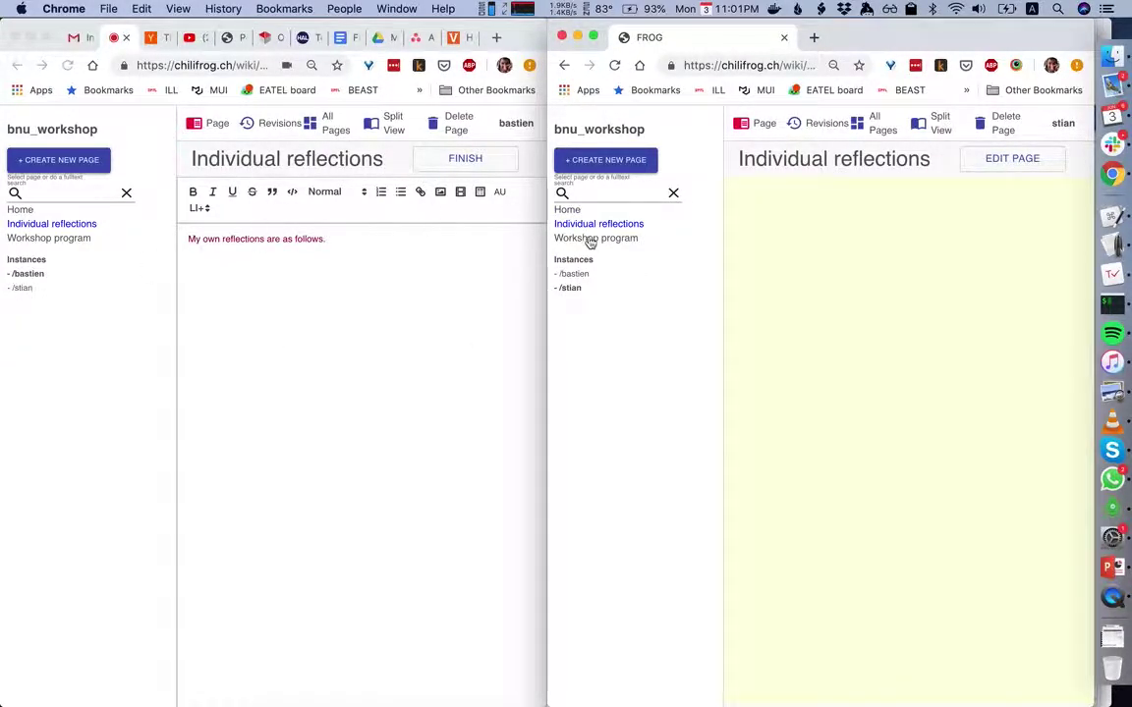
left_click(873, 234)
type("His own individ")
key("BackSpace")
key("BackSpace")
key("BackSpace")
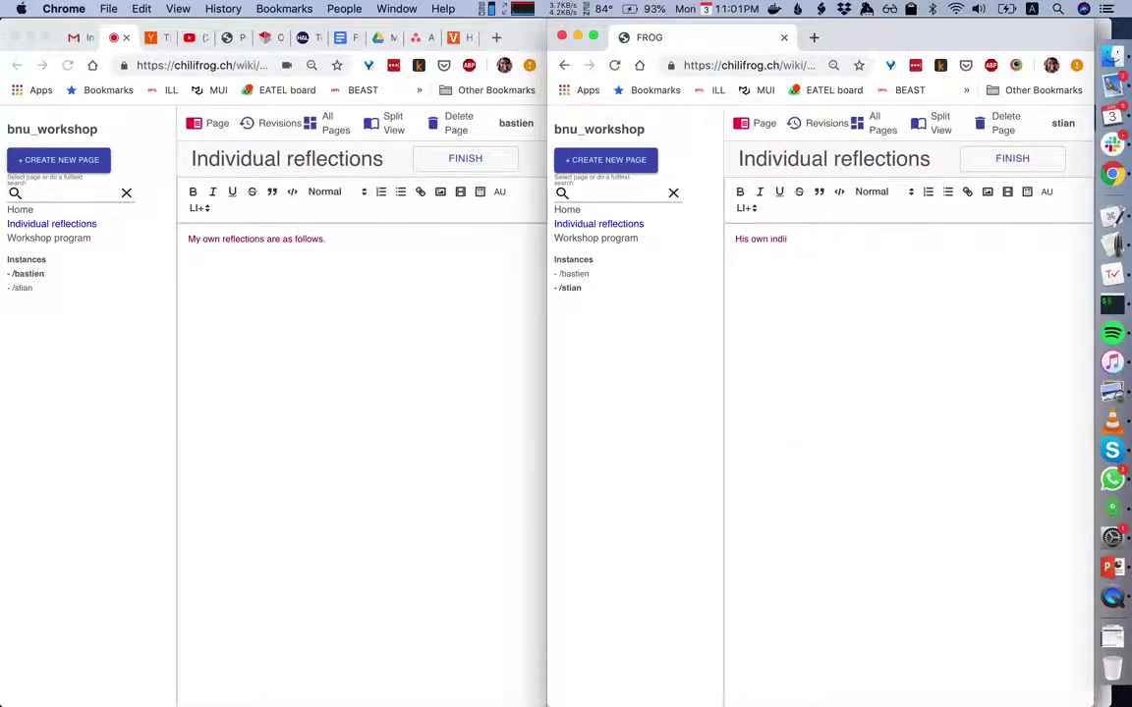
type("vidual page")
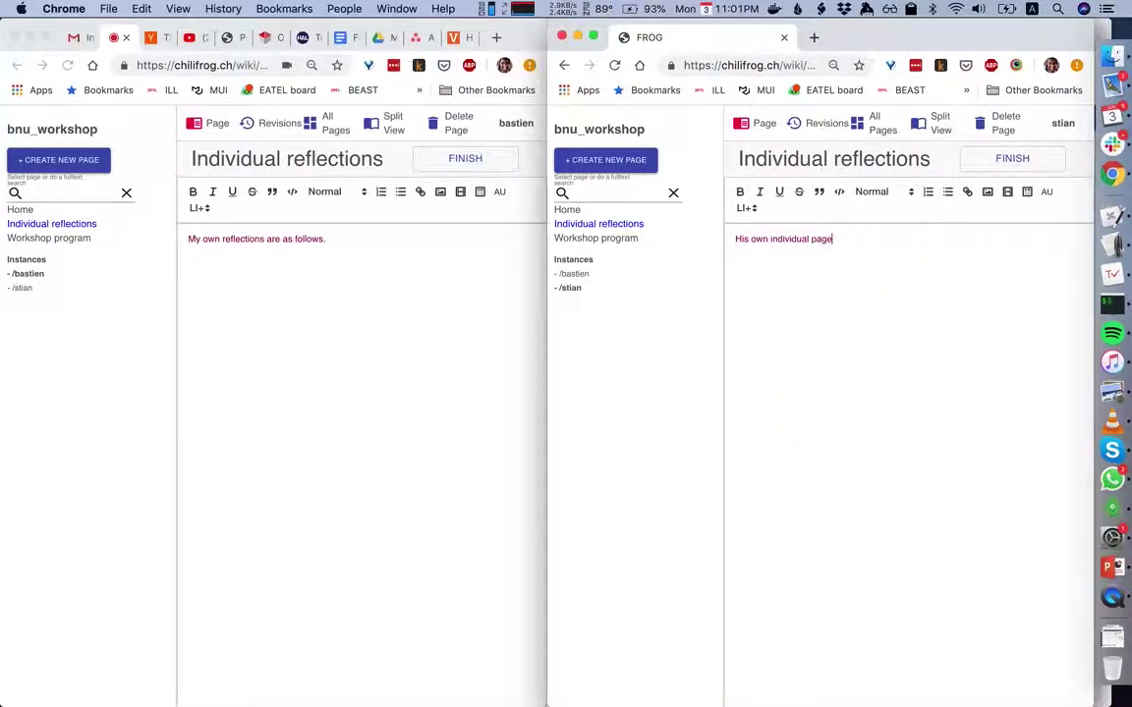
As the second user, add a 'Link to reflections' line to Home linking Individual reflections, and follow it.
left_click(567, 209)
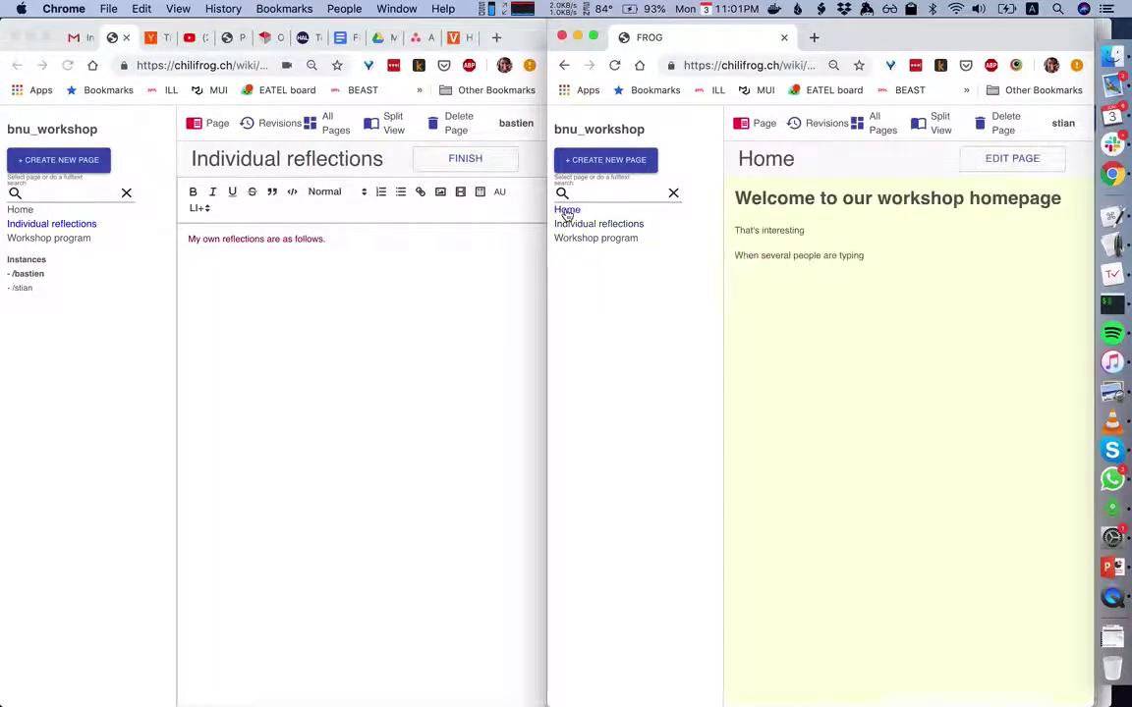
double_click(815, 275)
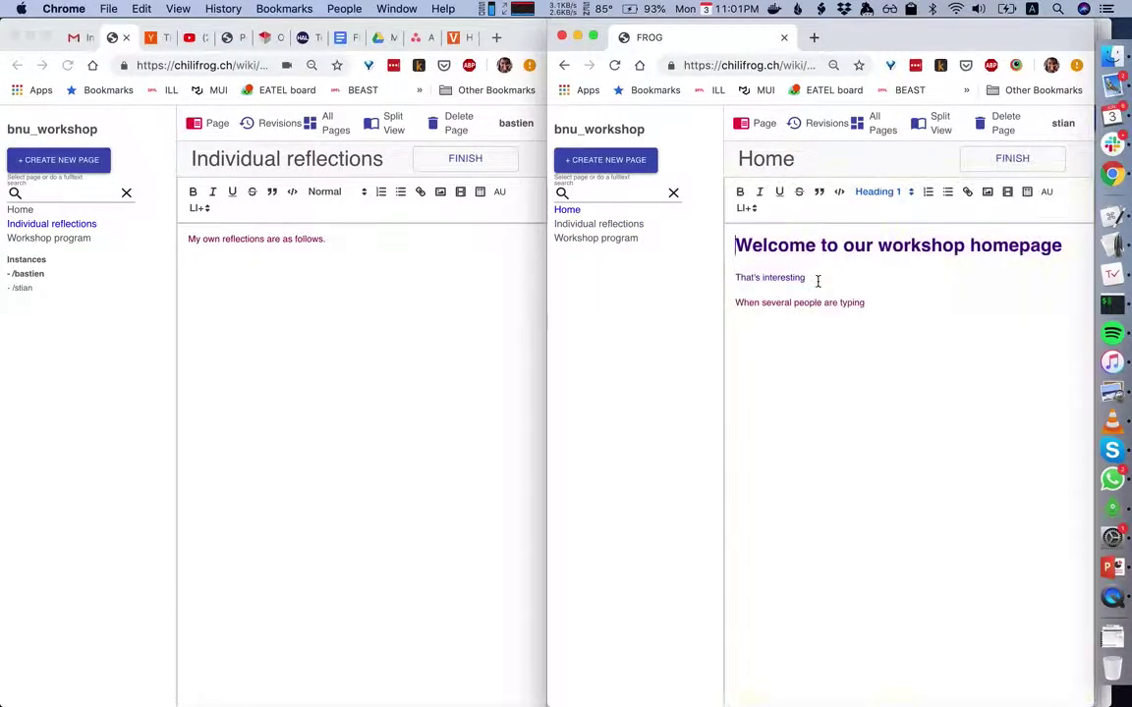
left_click(969, 391)
key("Return")
type("Link to reflections")
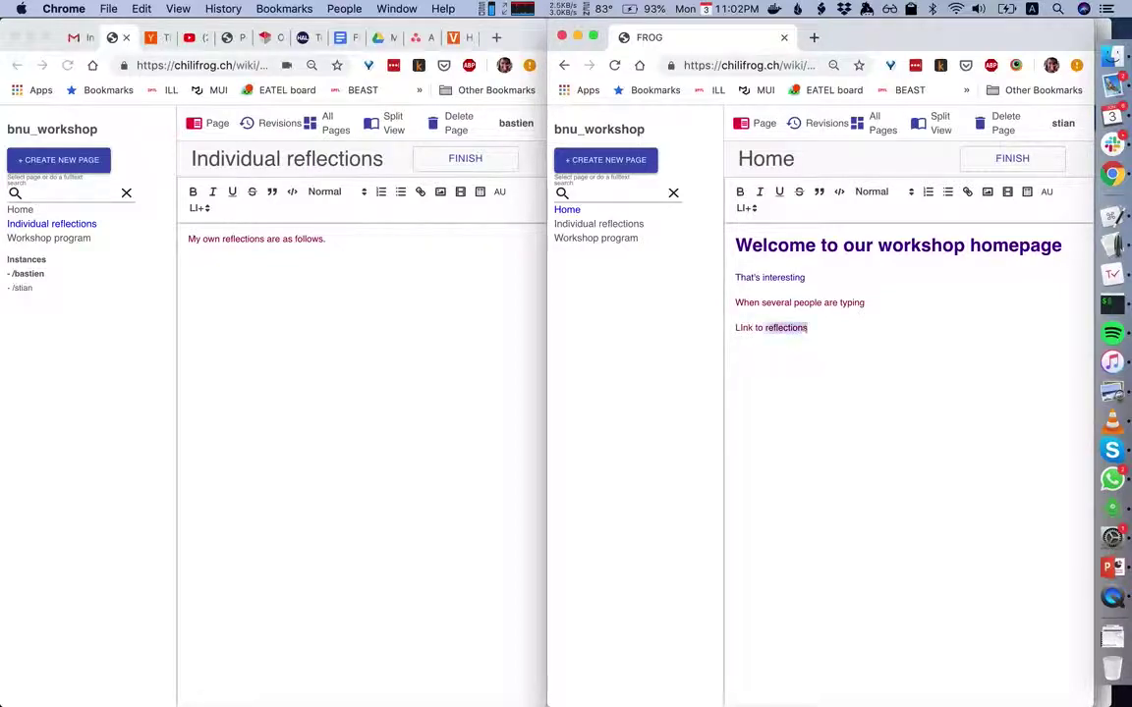
key("Return")
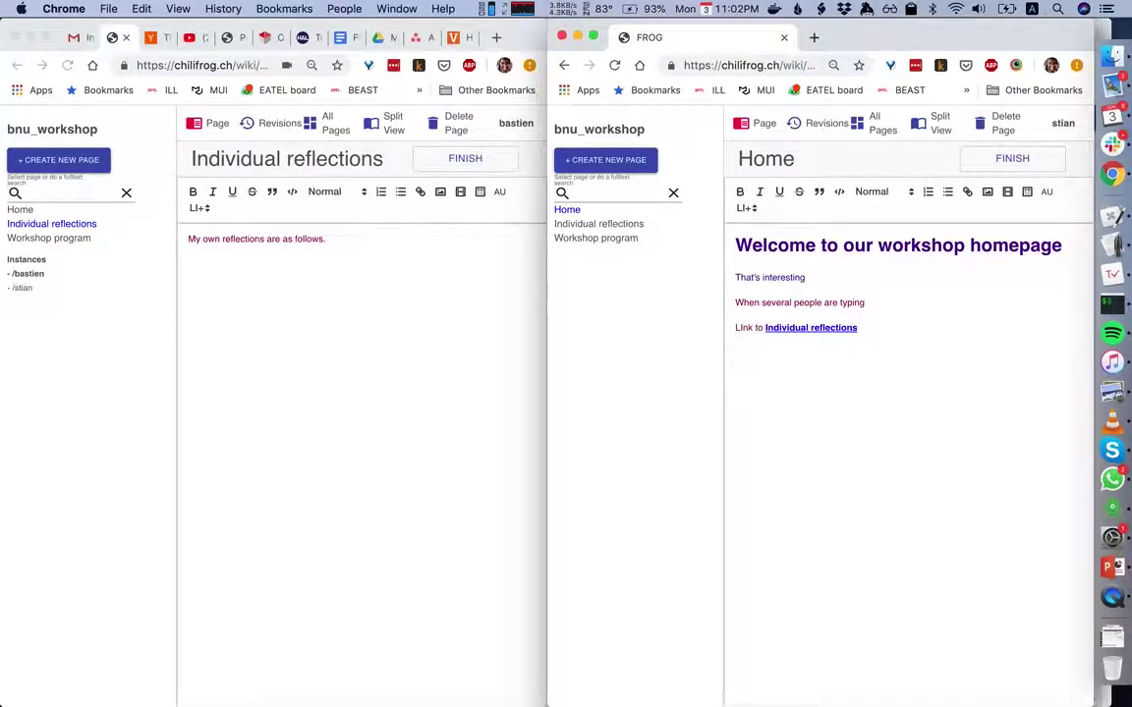
left_click(828, 330)
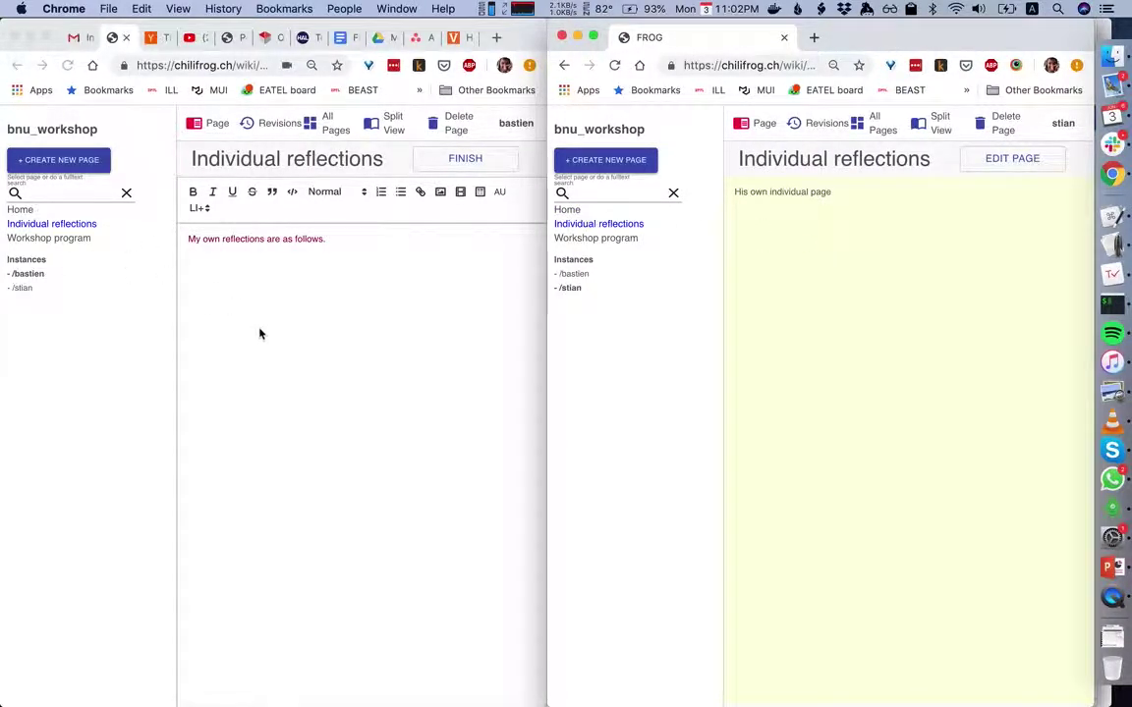
In the first user's window, follow Home's Individual reflections link and return to Home.
left_click(24, 210)
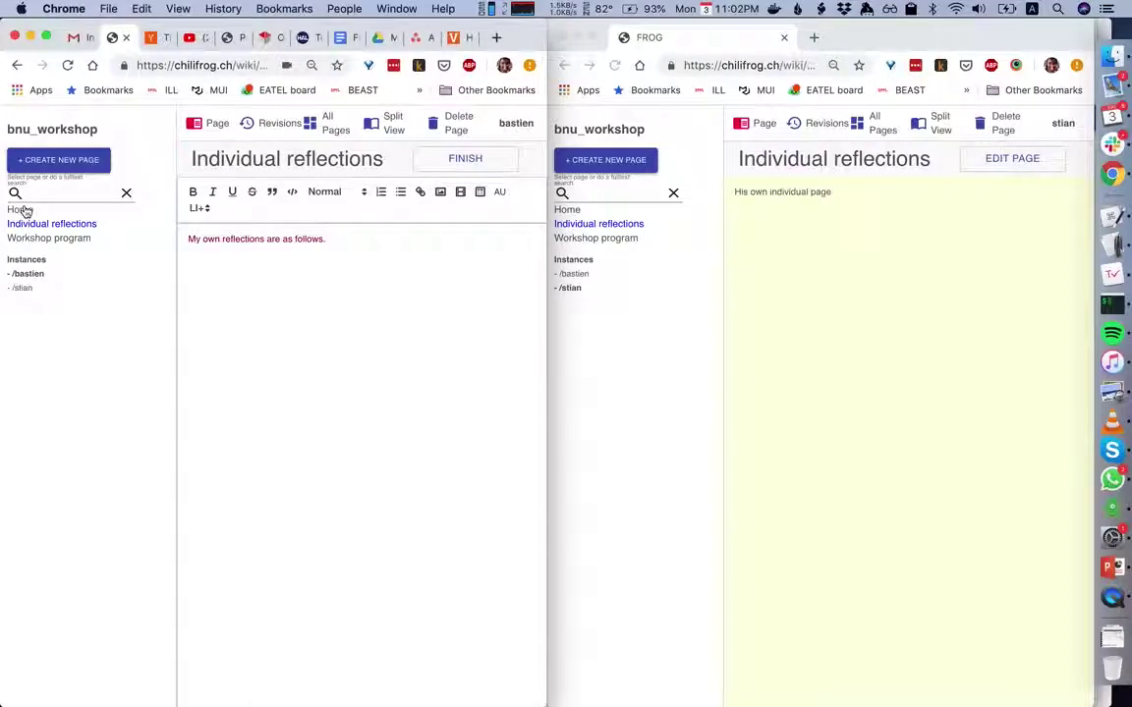
left_click(23, 210)
left_click(253, 284)
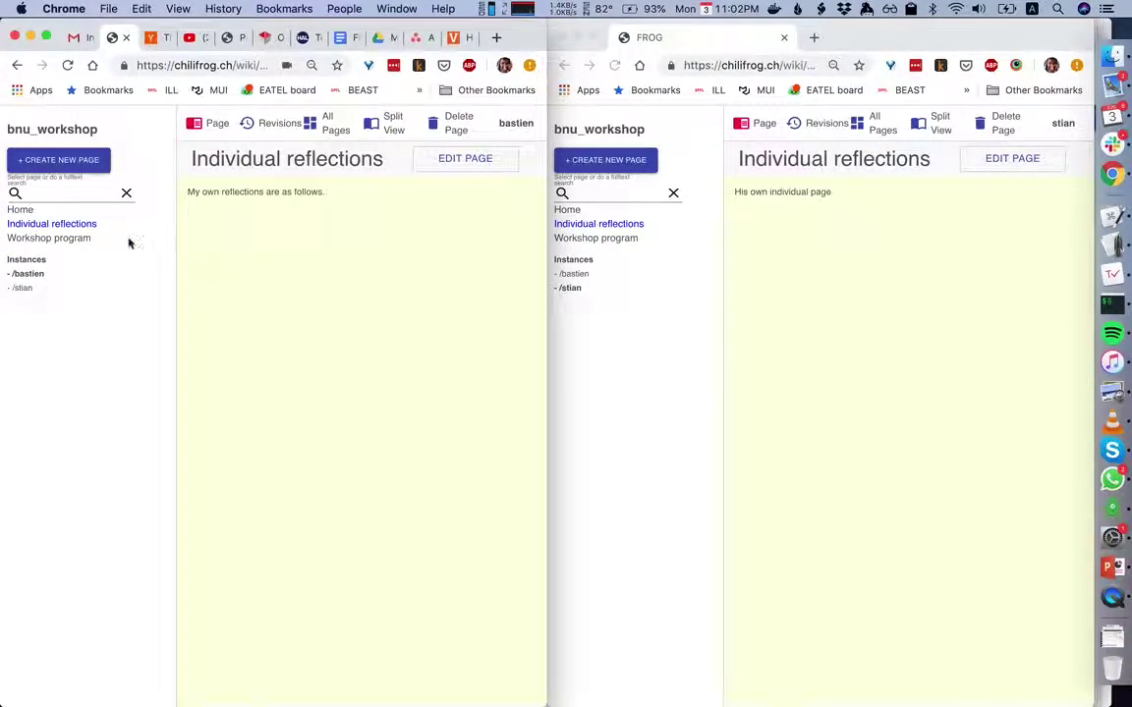
left_click(28, 212)
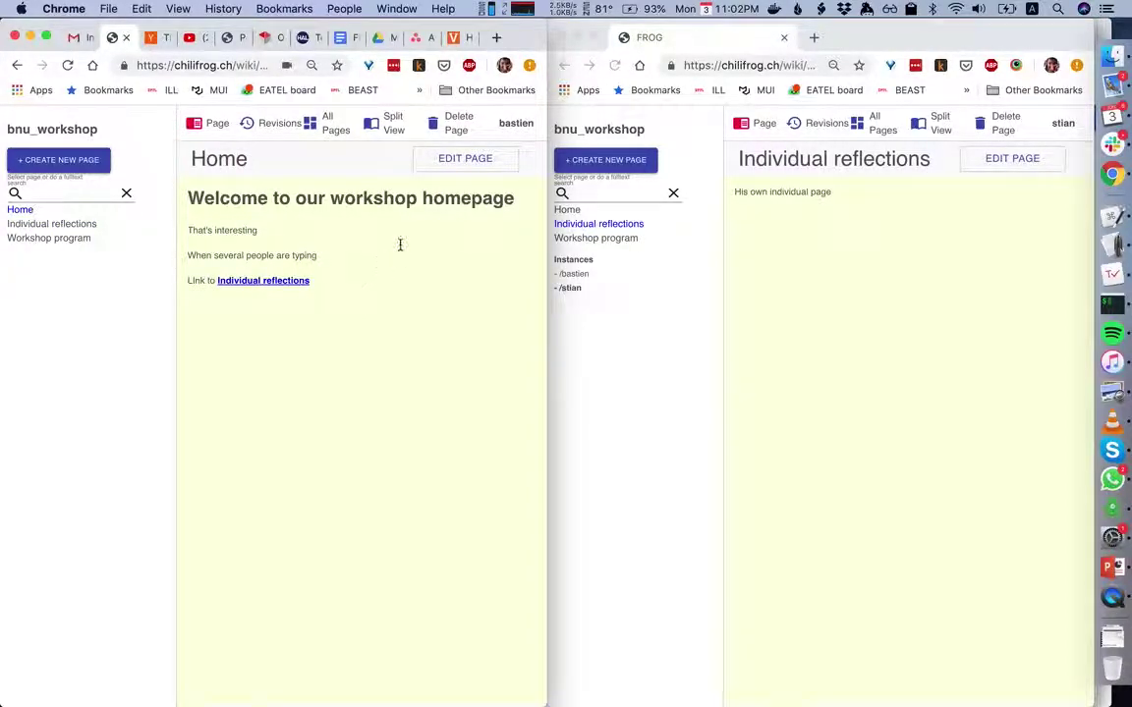
Add a Home sentence about a participant's interesting reflection, linked to Individual reflections/<user>, and follow it.
double_click(351, 241)
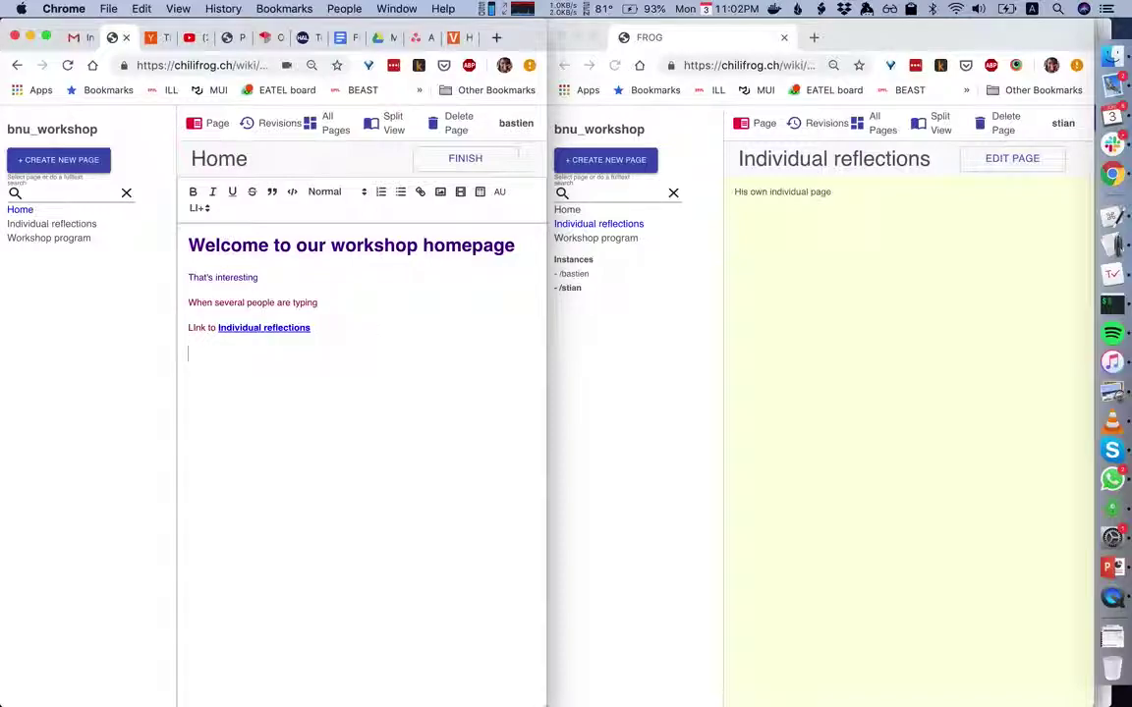
type("For example, Bastien had a really interesting reflect")
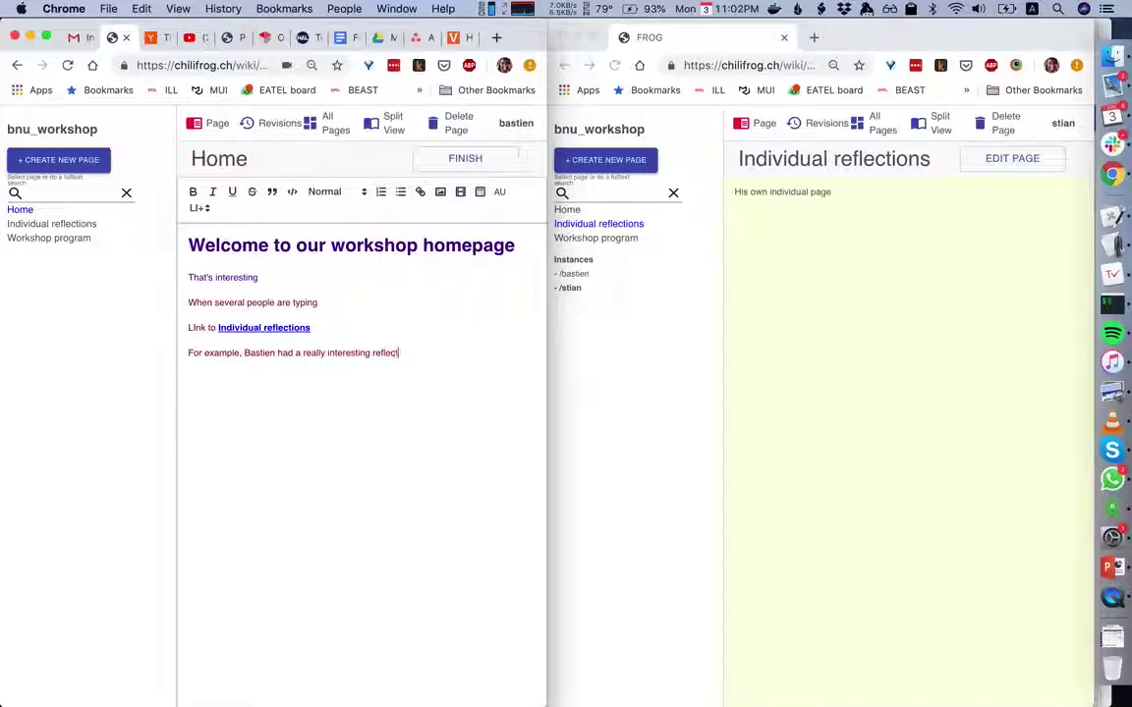
type("ion @")
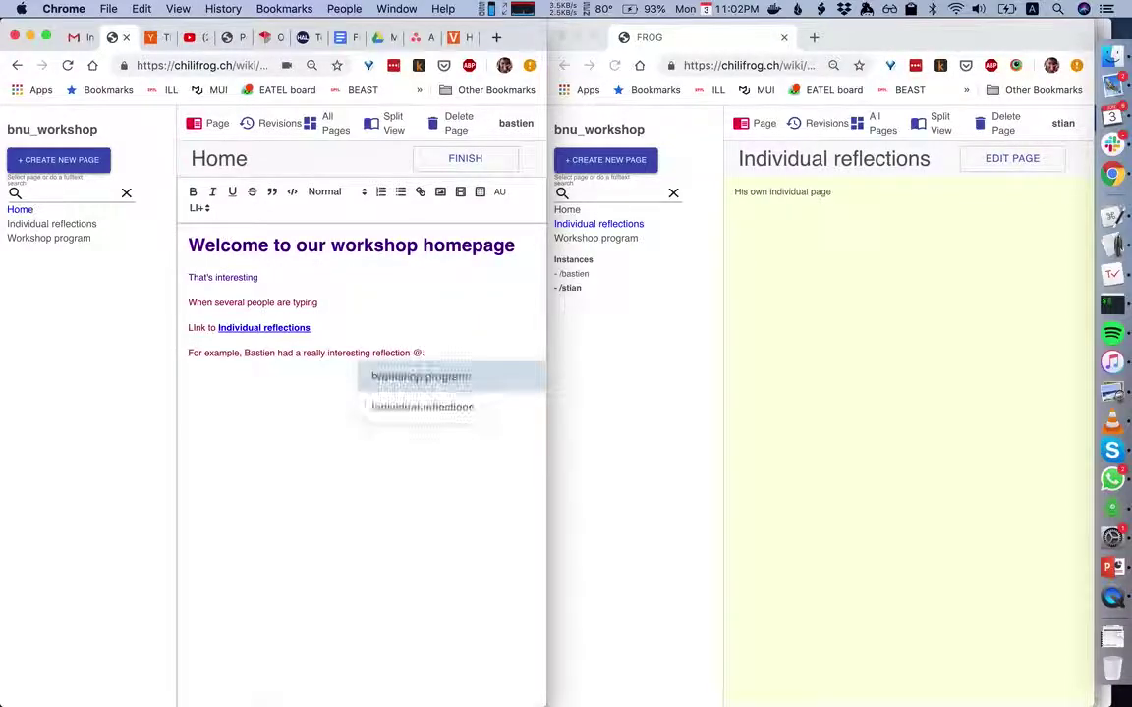
key("Down")
type("Indi")
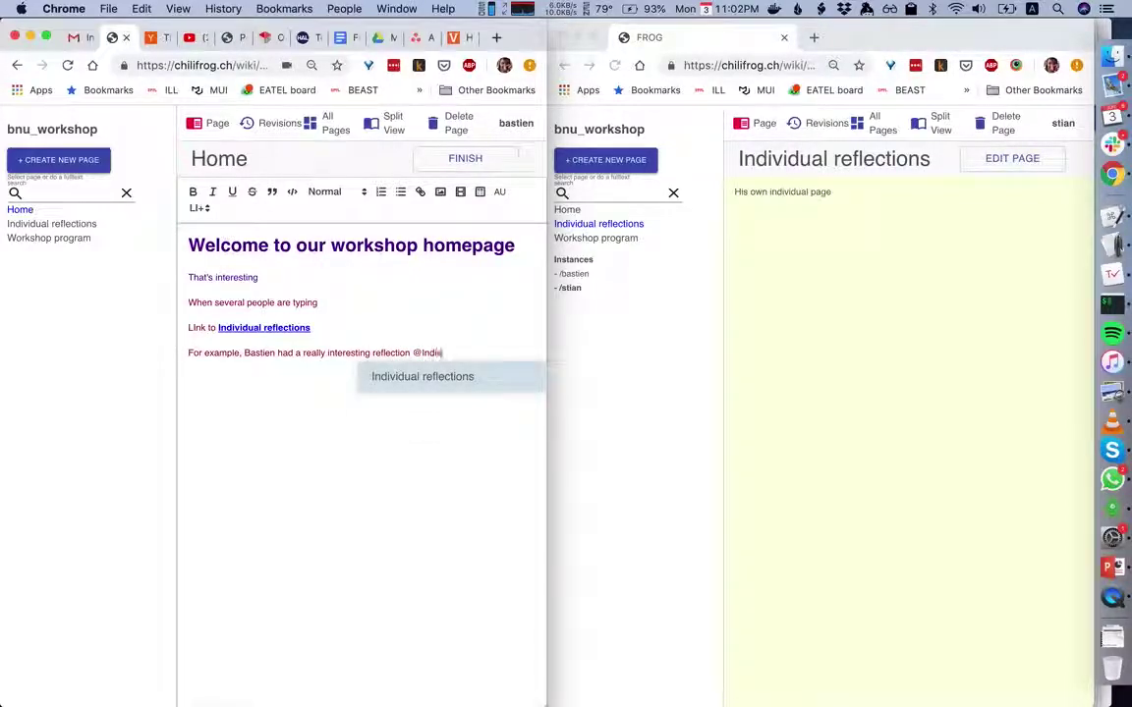
type("vidual reflections/")
key("Return")
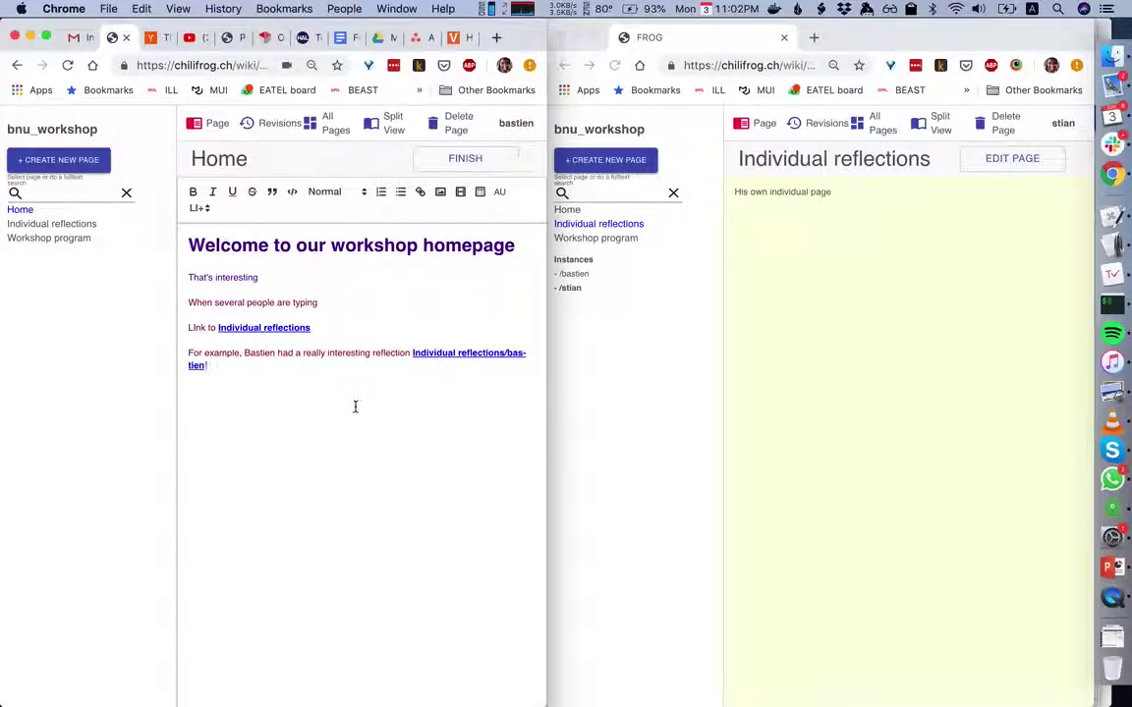
left_click(509, 359)
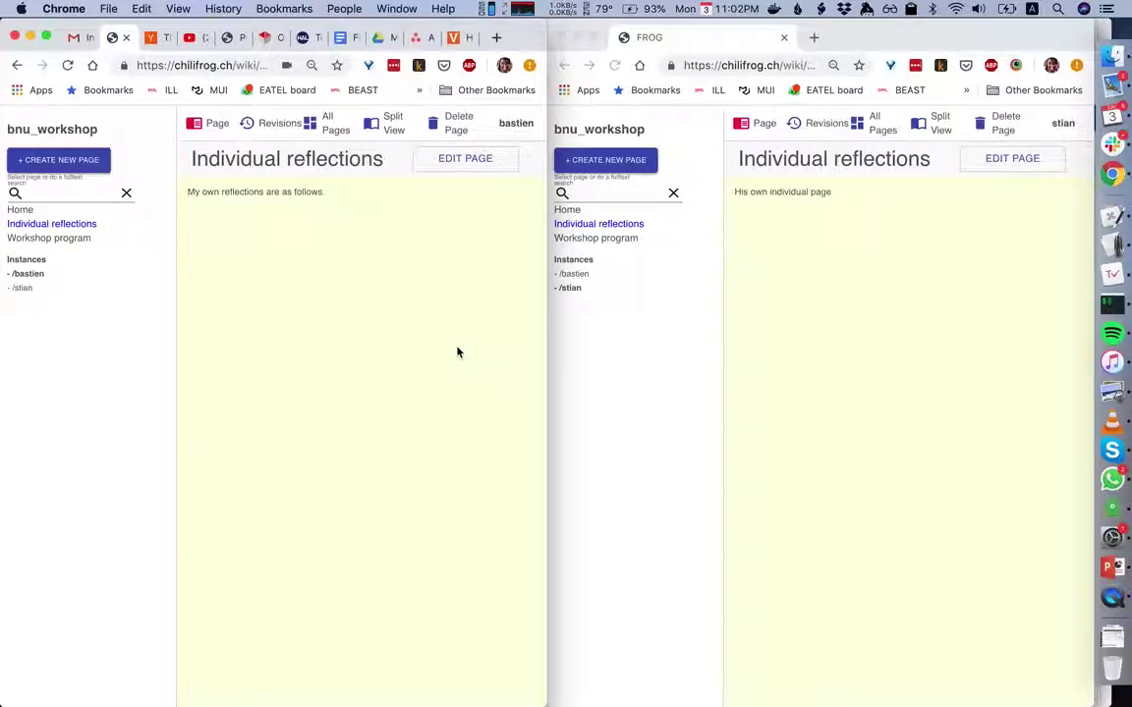
left_click(567, 209)
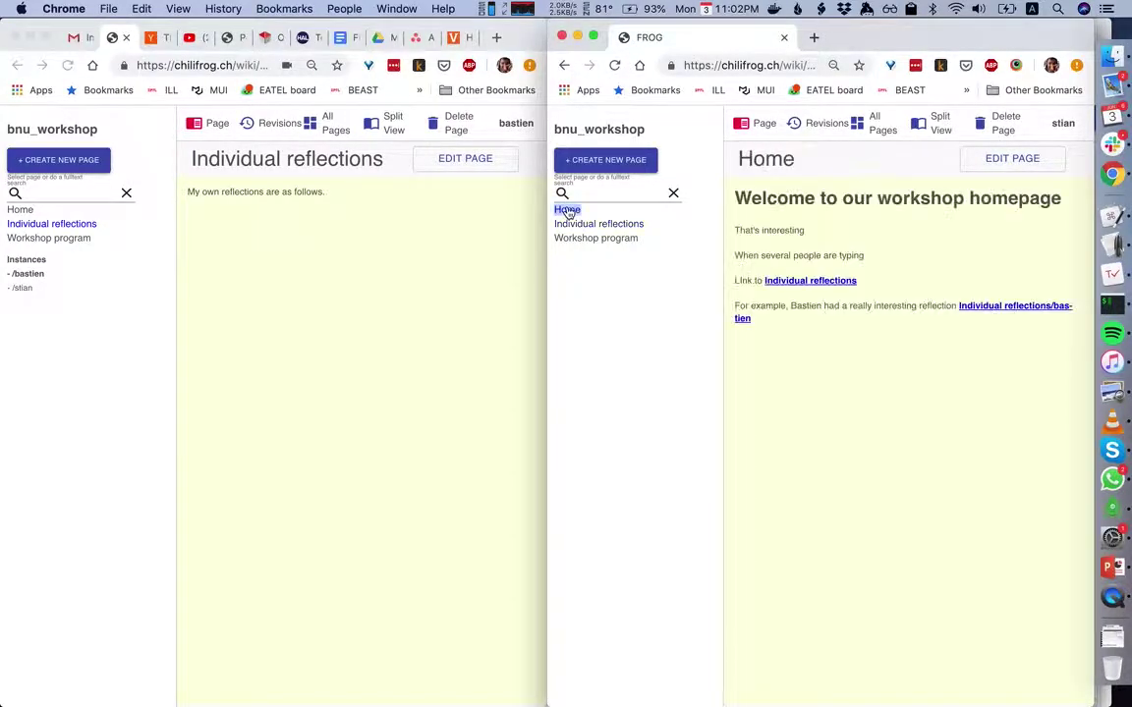
Open the linked reflections page in the second window, exit editing unchanged, and maximize the first window.
left_click(743, 319)
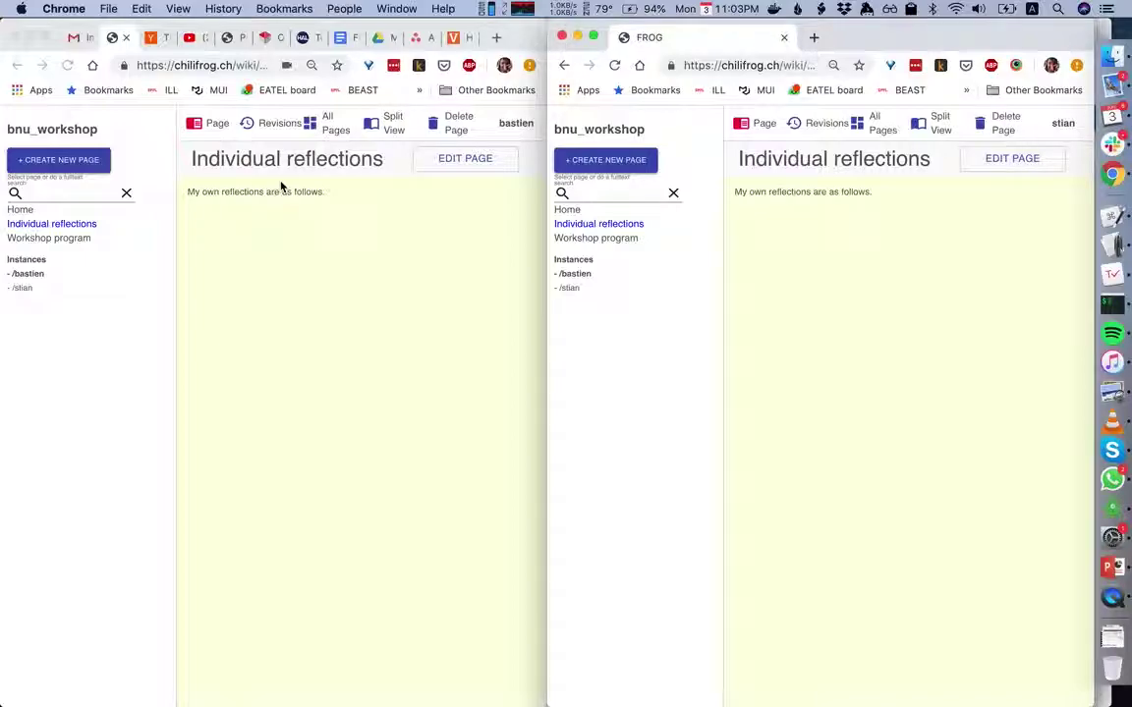
double_click(397, 220)
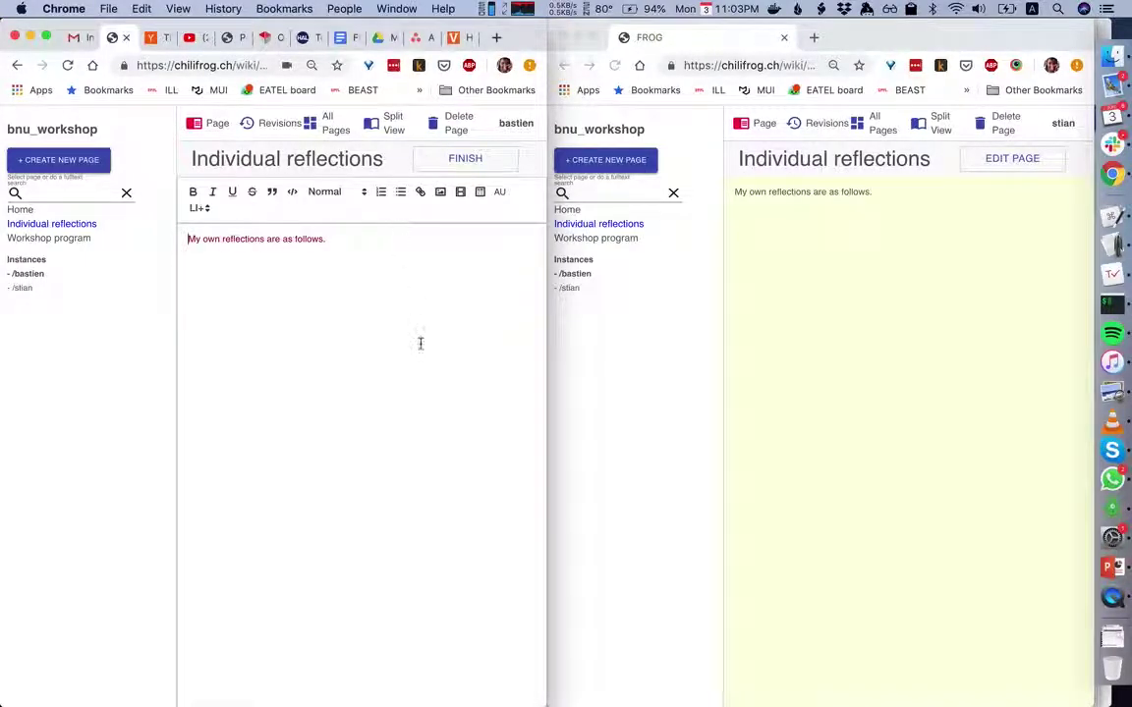
left_click(451, 173)
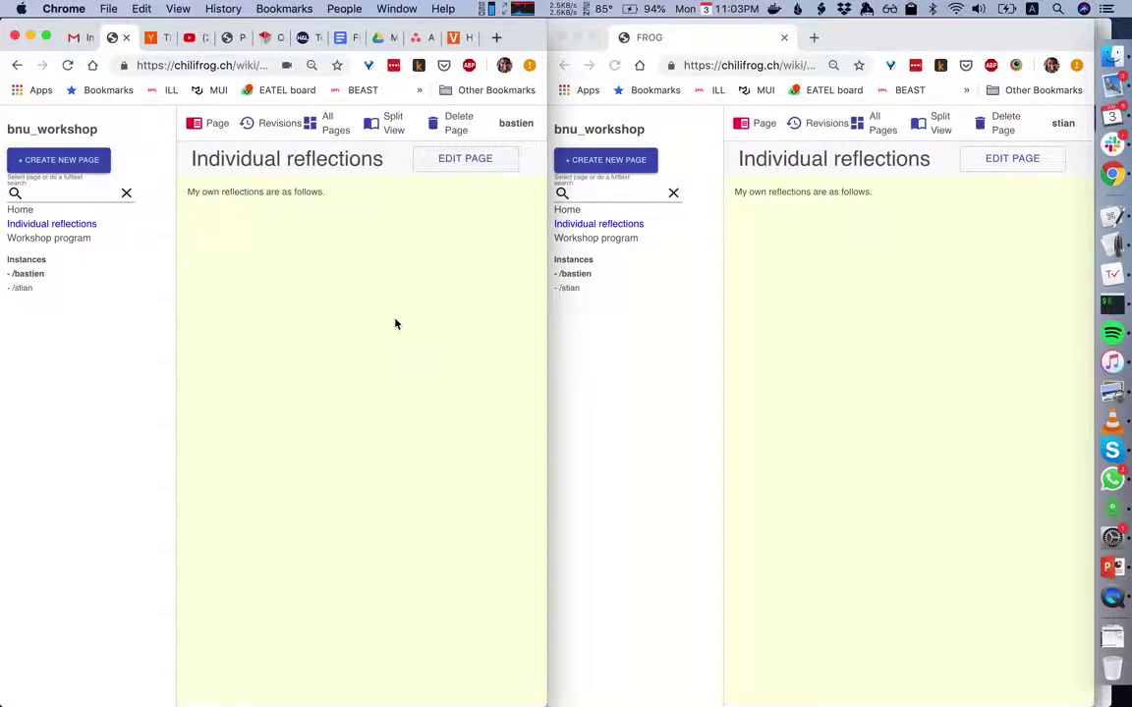
key("super+alt+f")
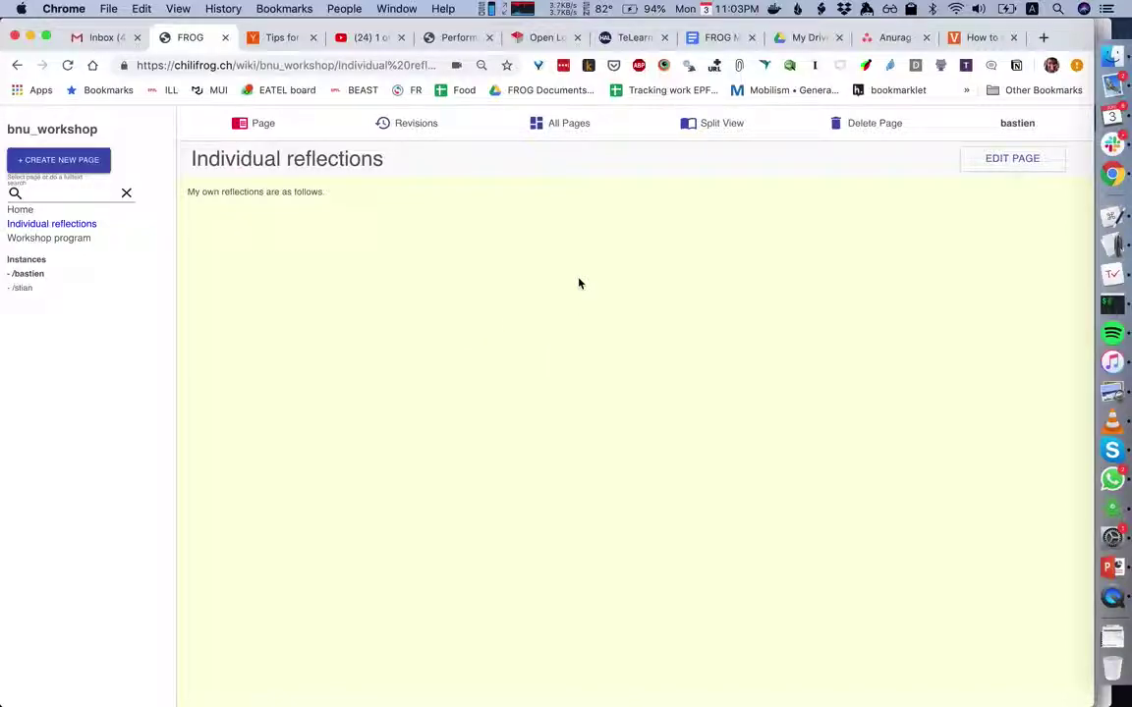
Browse the page list in the quick page finder, then dismiss it.
key("ctrl+f")
key("Down")
key("Down")
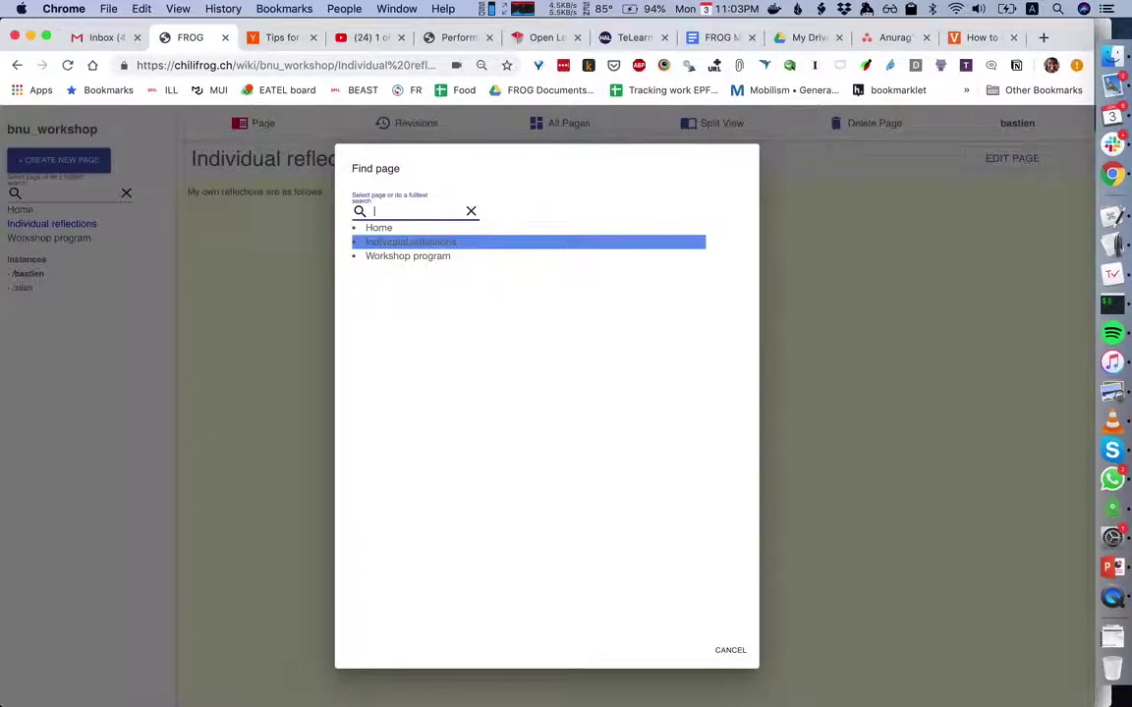
key("Down")
key("Up")
key("Return")
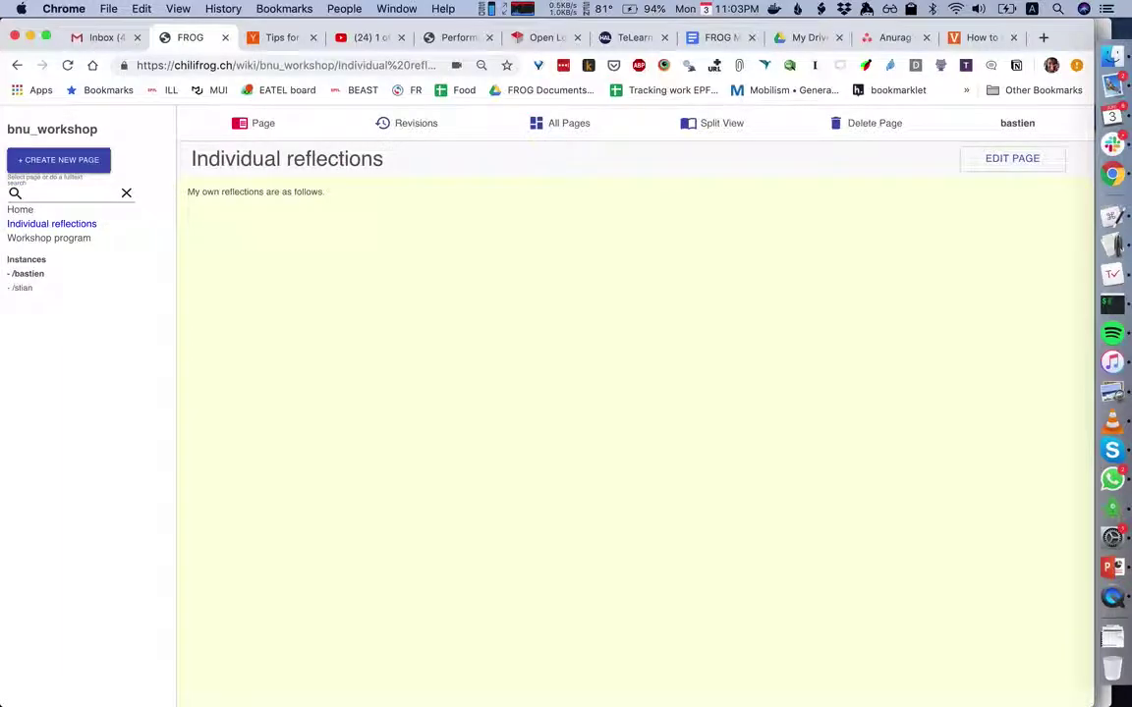
Run a full-text search for 'hello', change it to 'hi', and open Workshop program from the results.
key("ctrl+f")
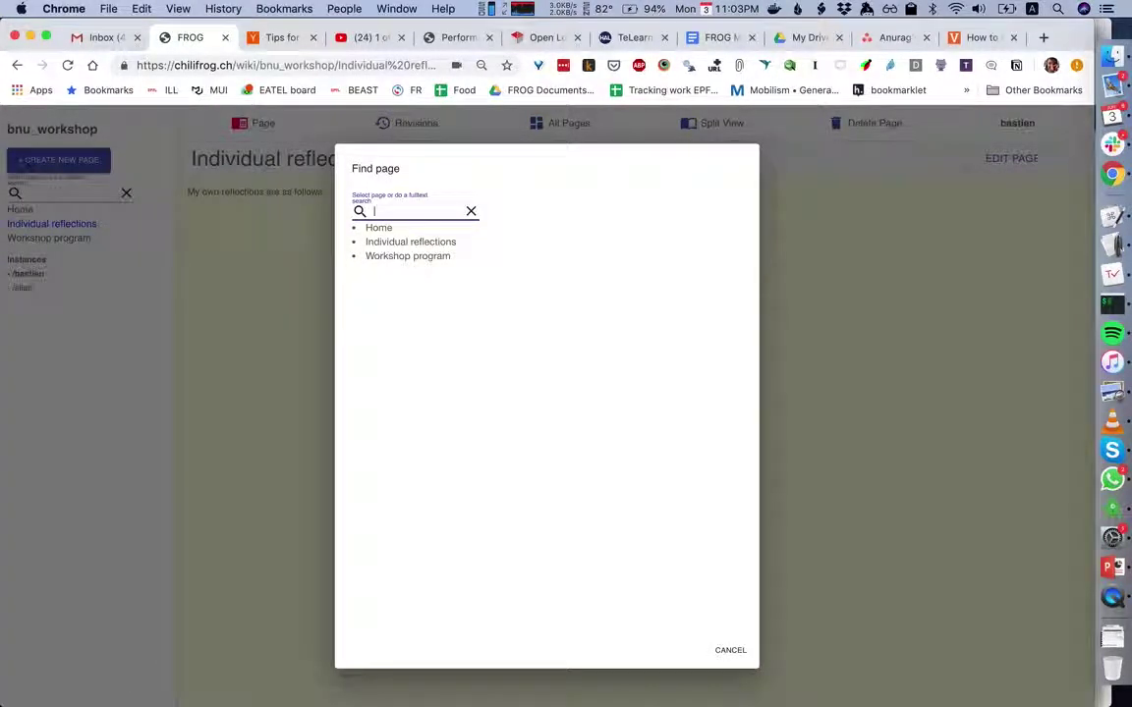
type("hello")
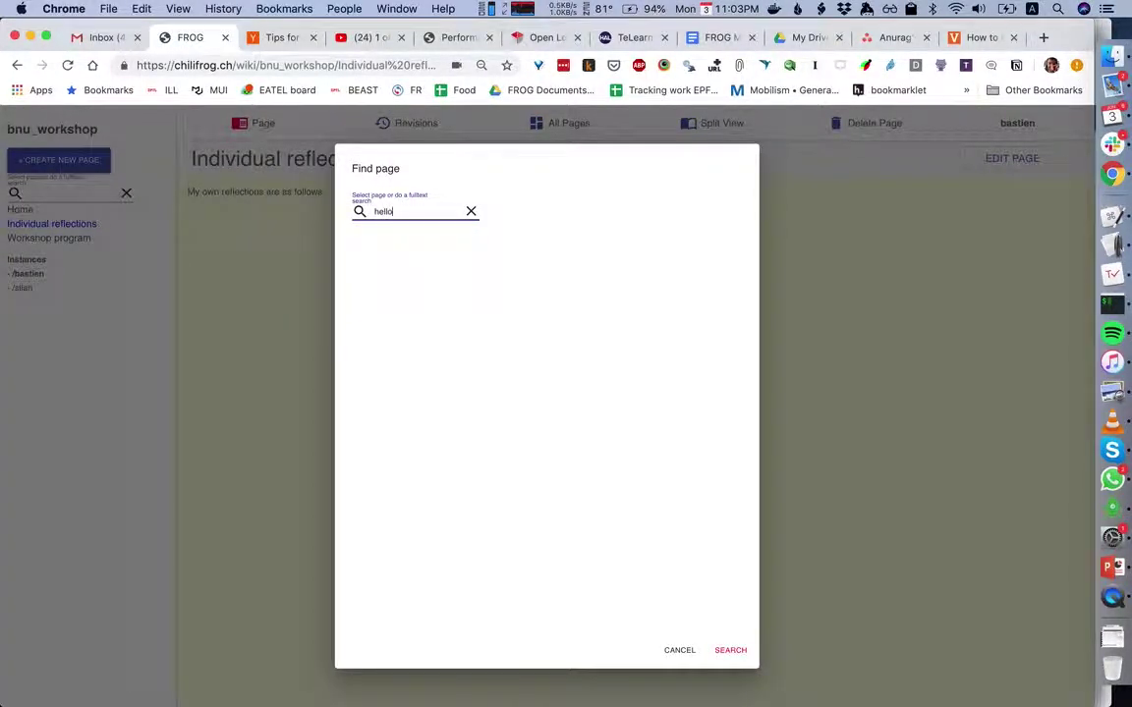
key("Return")
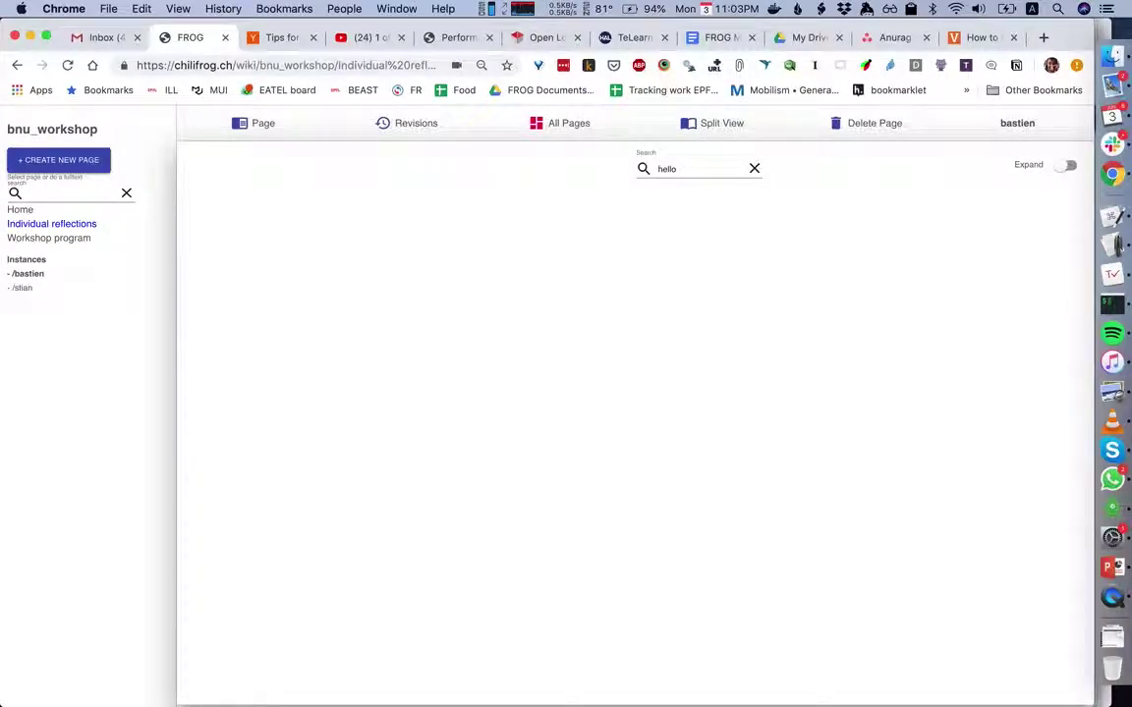
left_click(694, 169)
key("BackSpace")
key("BackSpace")
key("BackSpace")
key("BackSpace")
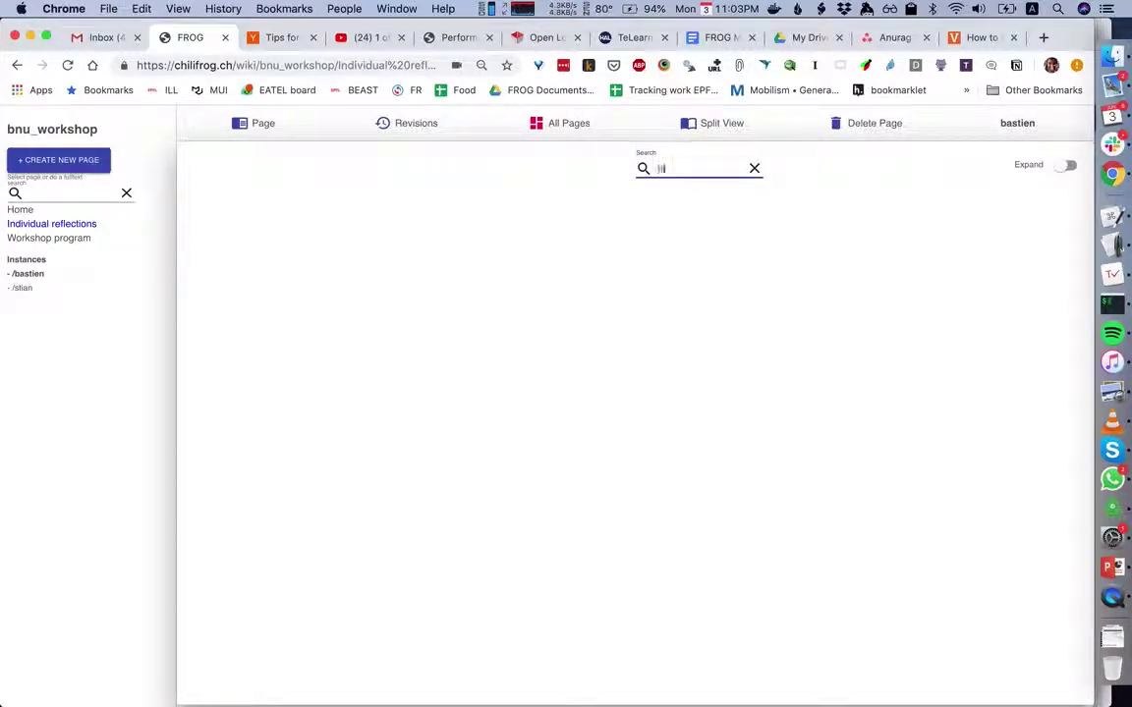
type("i")
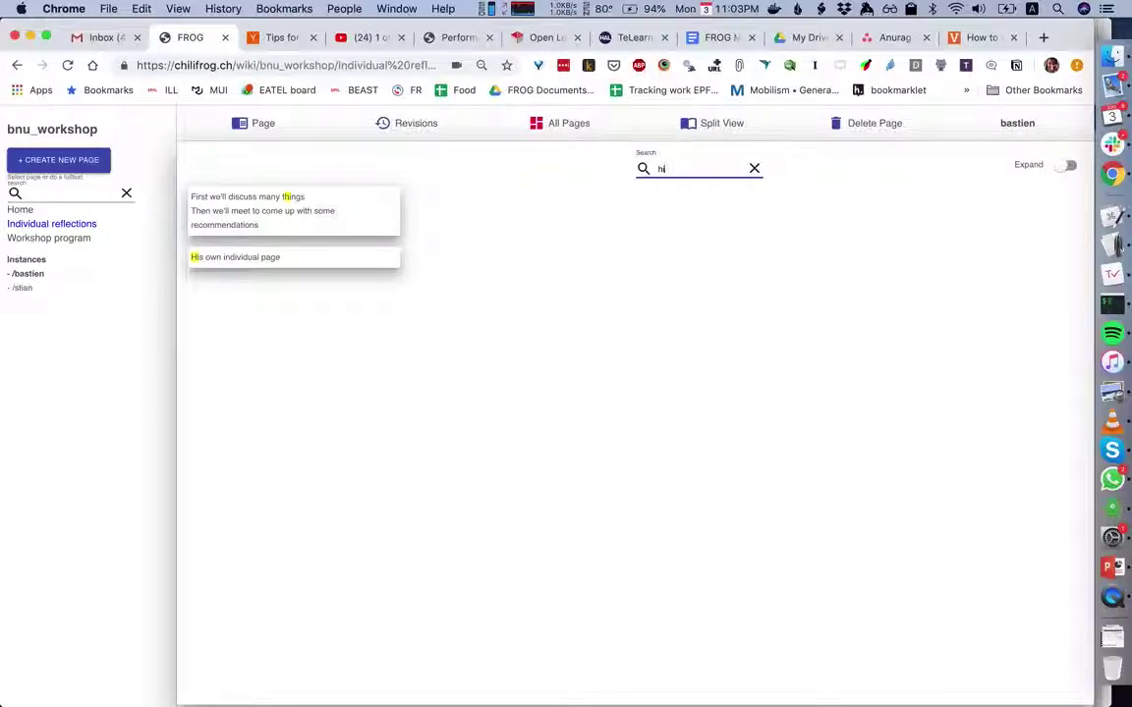
left_click(265, 196)
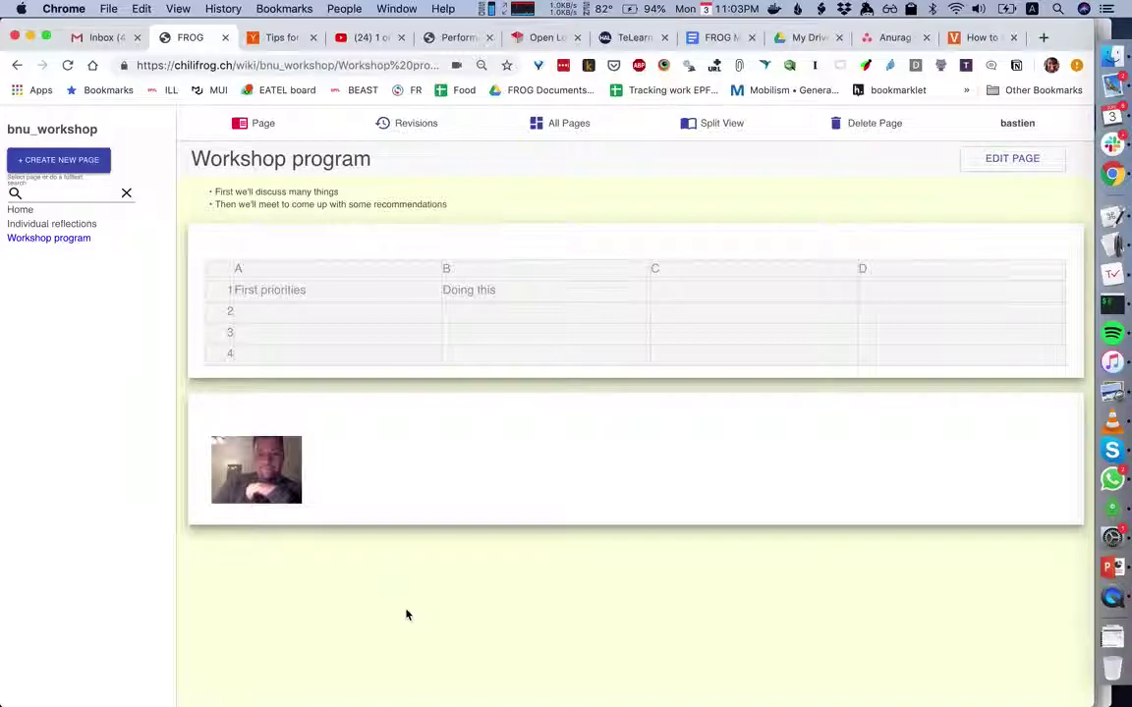
double_click(410, 578)
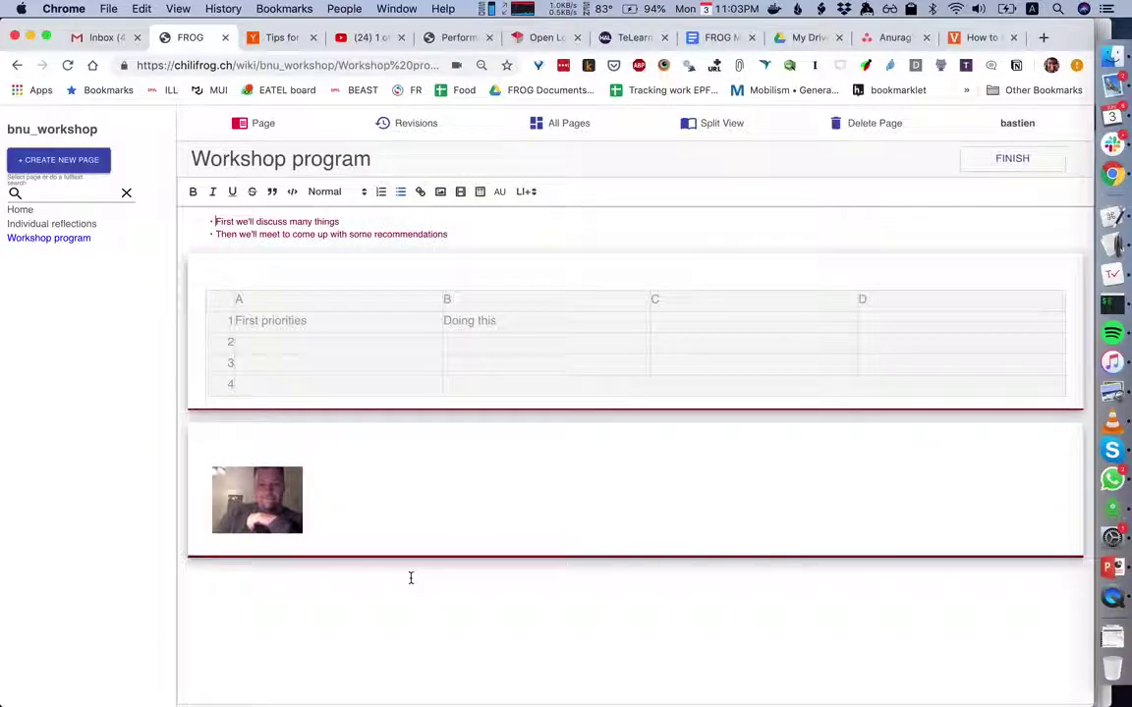
left_click(407, 596)
type("@ind")
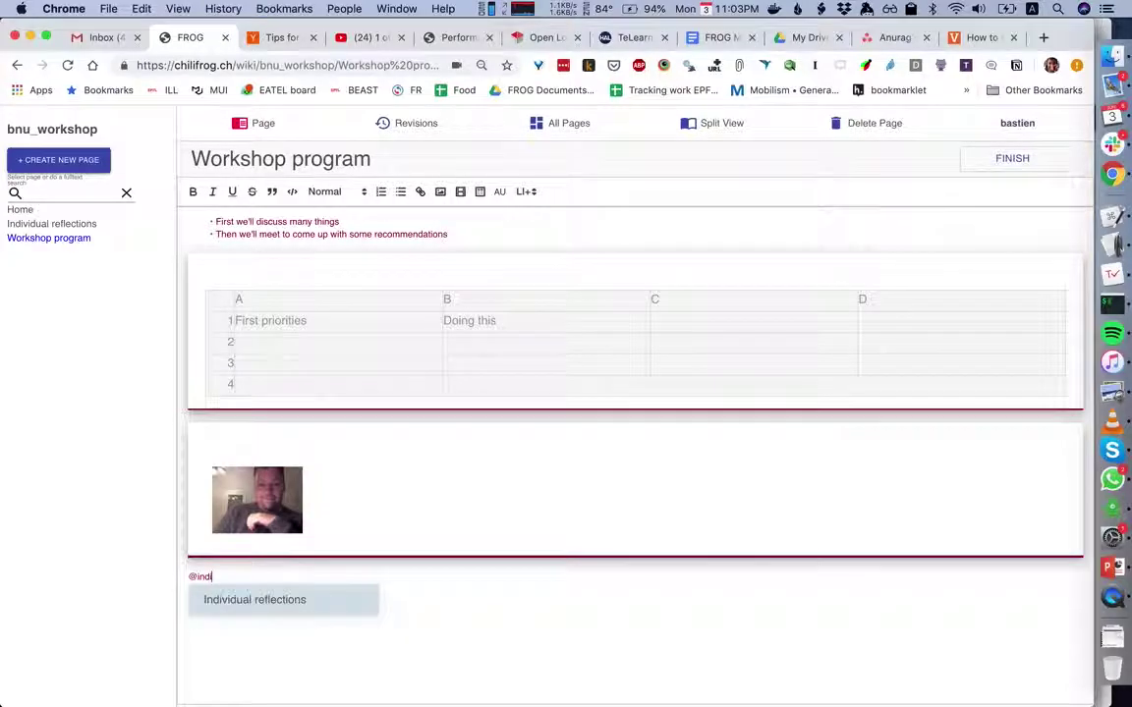
key("Return")
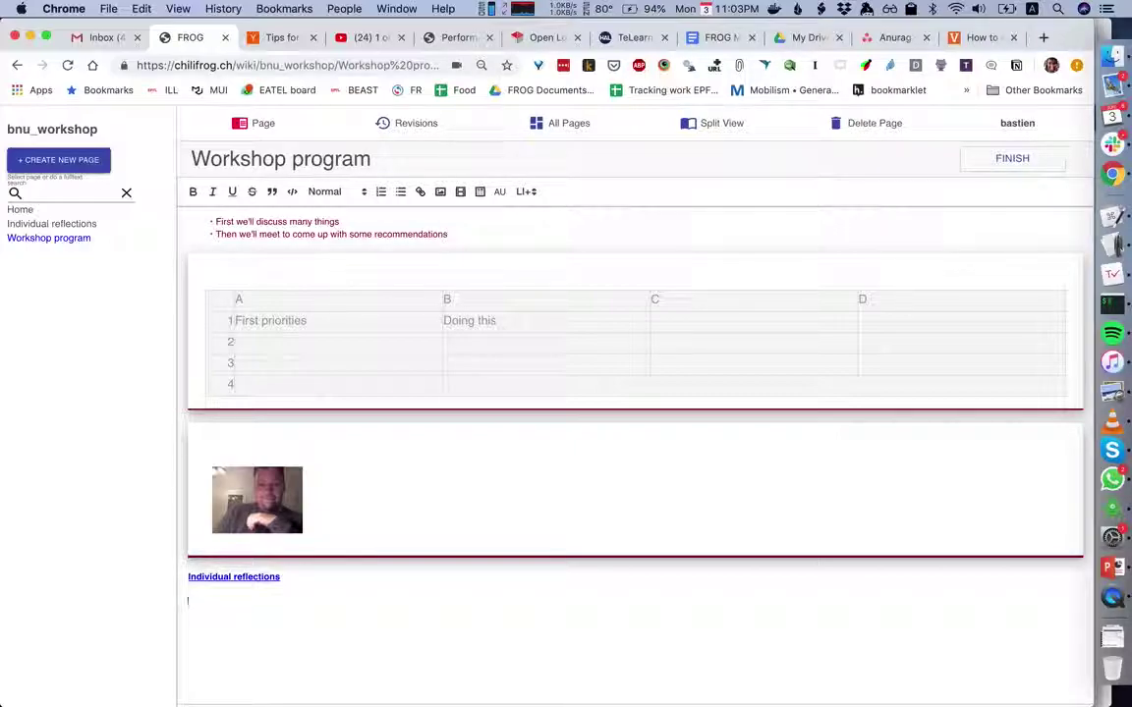
type("#")
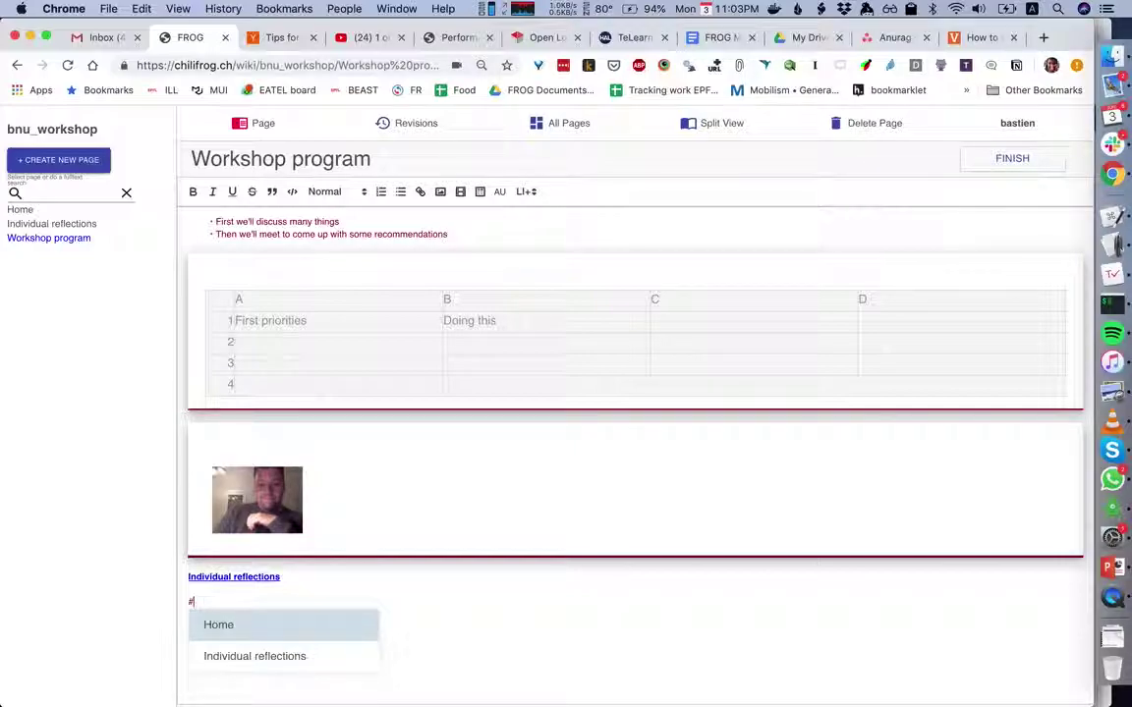
Embed the Home page in Workshop program and scroll down to view its welcome content.
key("Return")
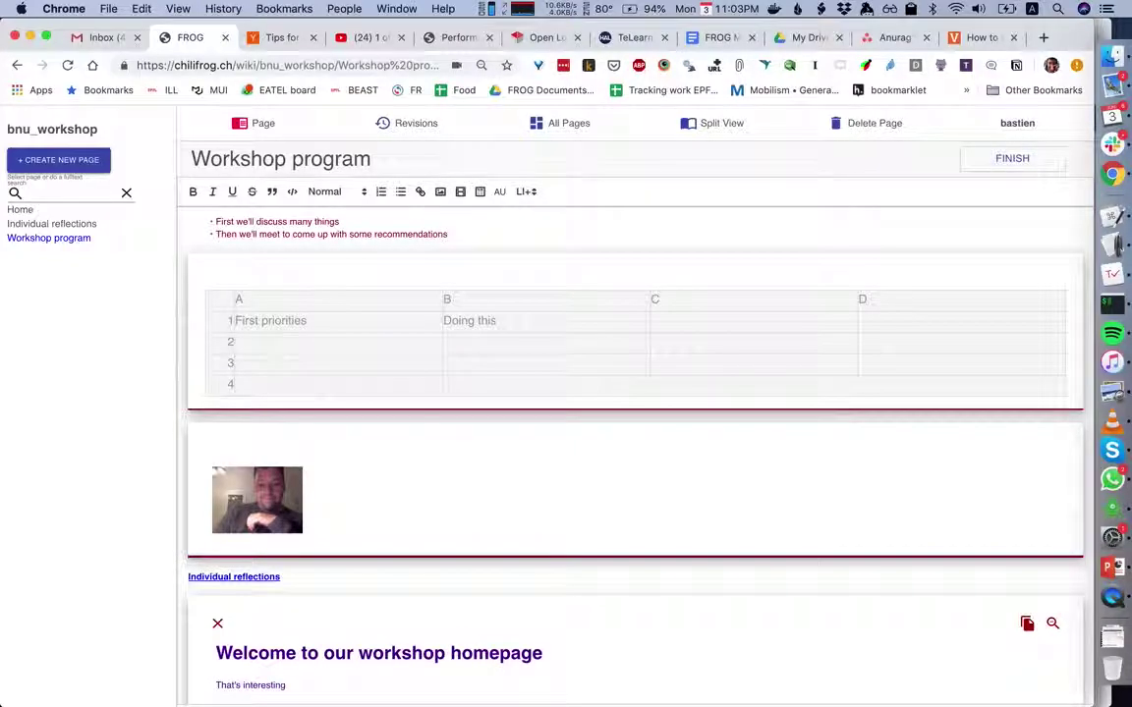
scroll(555, 599, "down", 3)
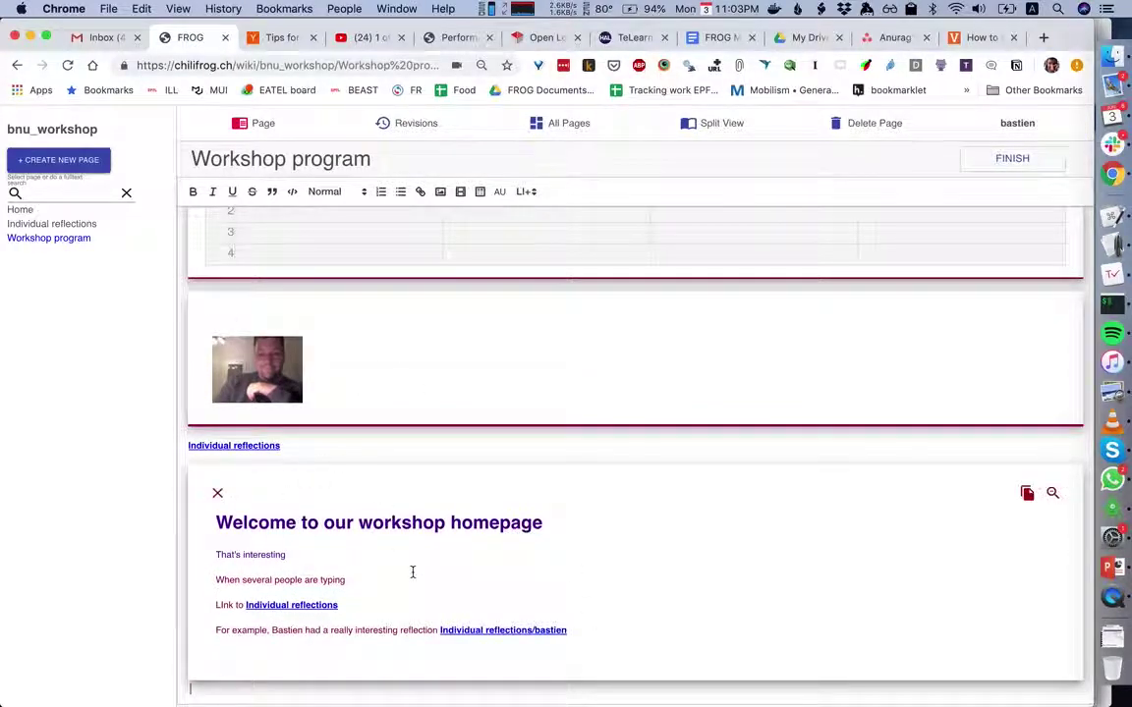